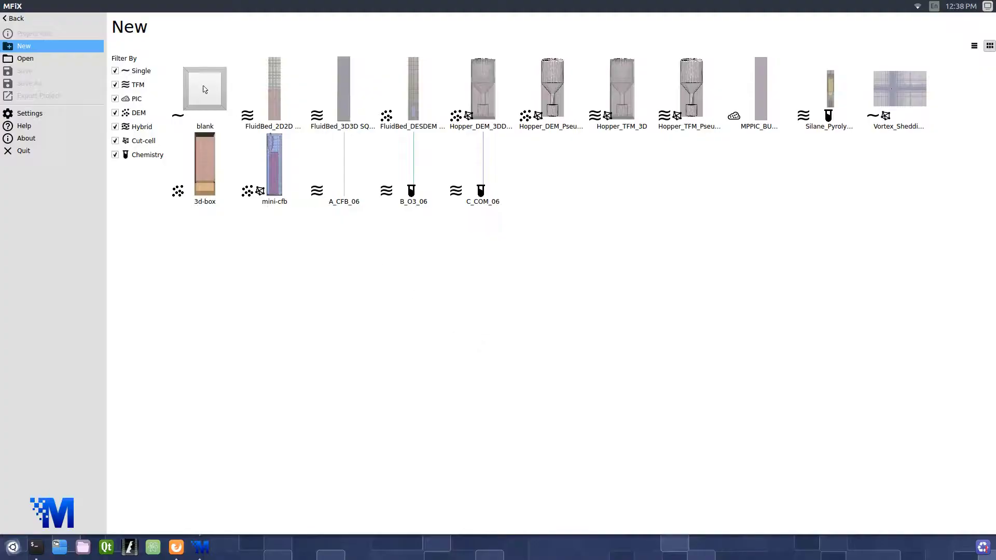
# Create a blank-template project named 2d_fluidbed located on the Desktop.
pyautogui.doubleClick(205, 90)
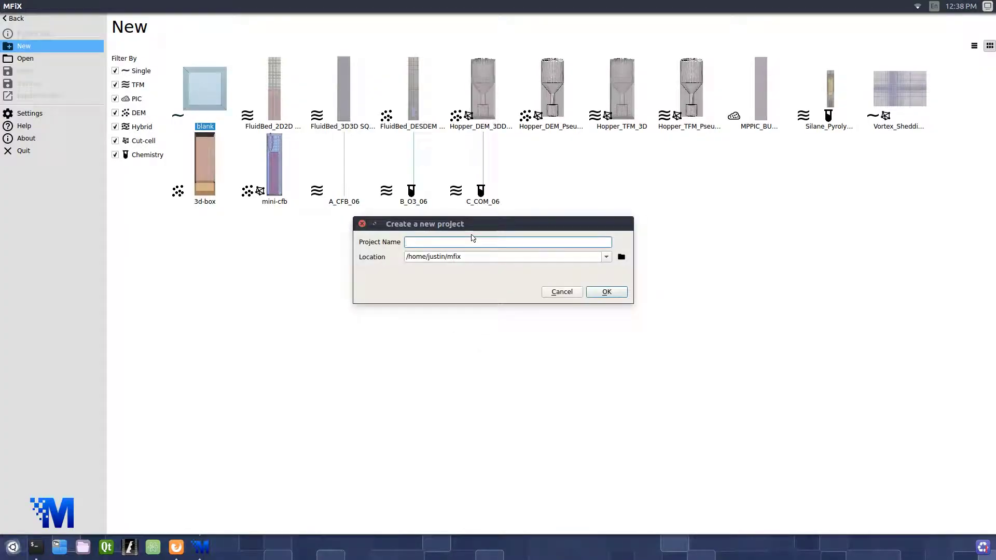
pyautogui.write('2d_fluidbed')
pyautogui.click(607, 258)
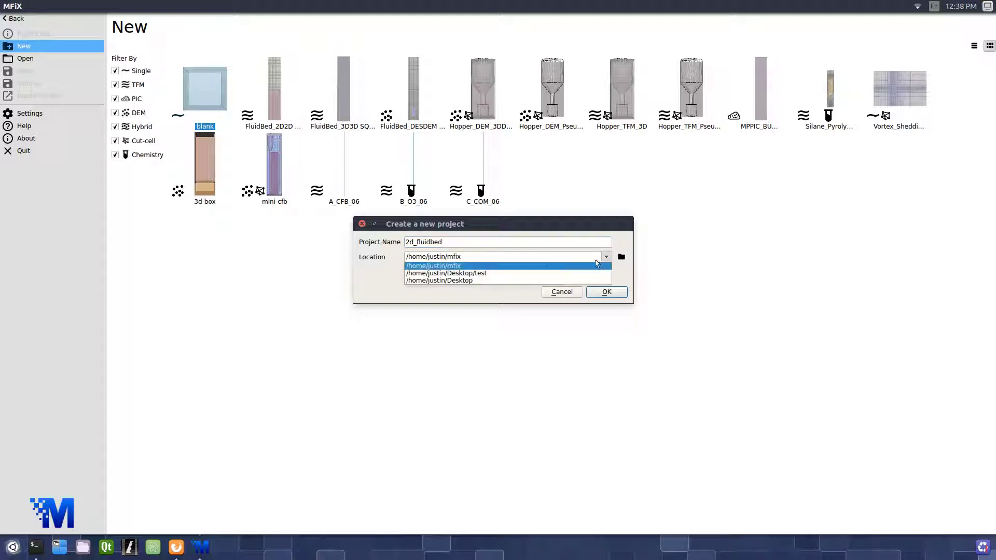
pyautogui.click(527, 281)
pyautogui.click(605, 292)
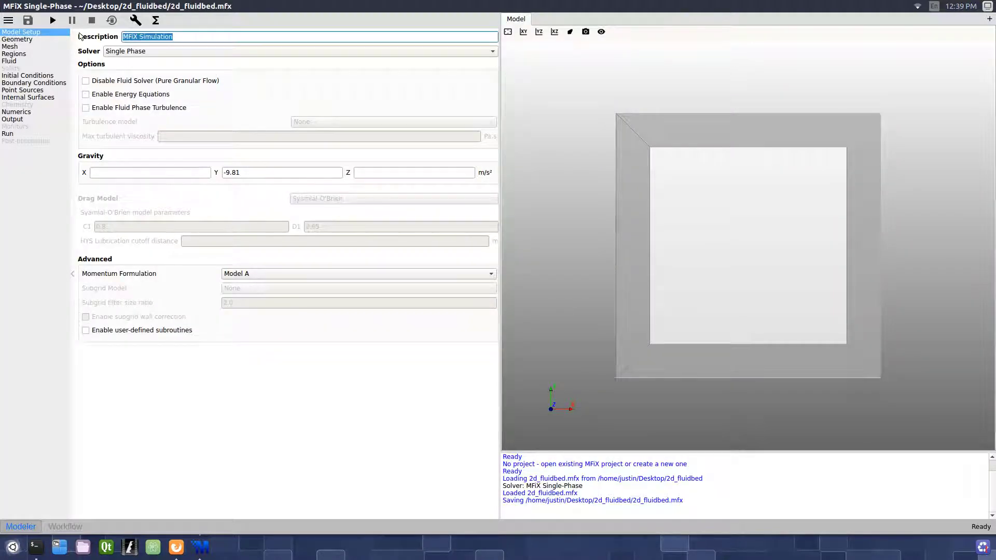
# Enter 'fluid bed' as the description and select the Two-Fluid Model (MFiX-TFM) solver.
pyautogui.write('fluid bed')
pyautogui.click(128, 52)
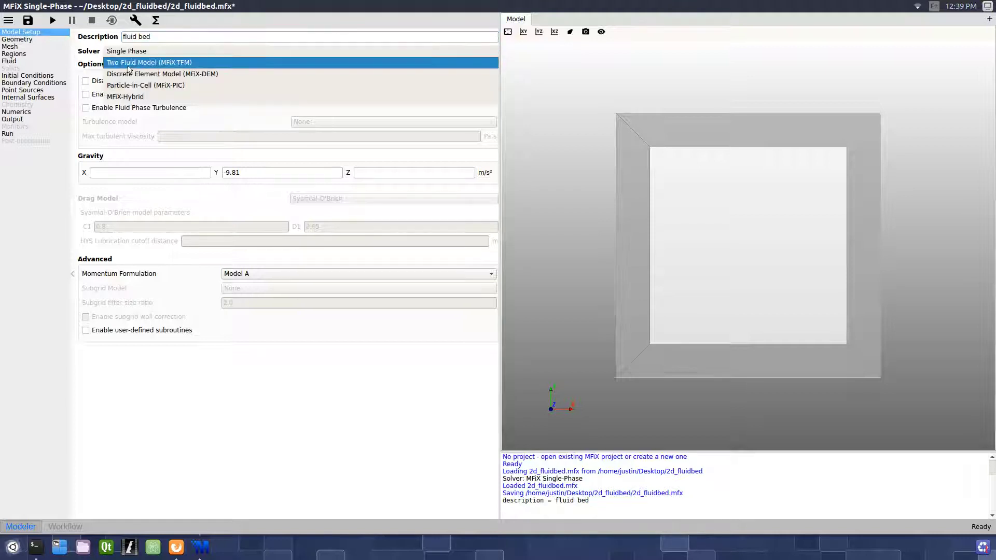
pyautogui.click(129, 63)
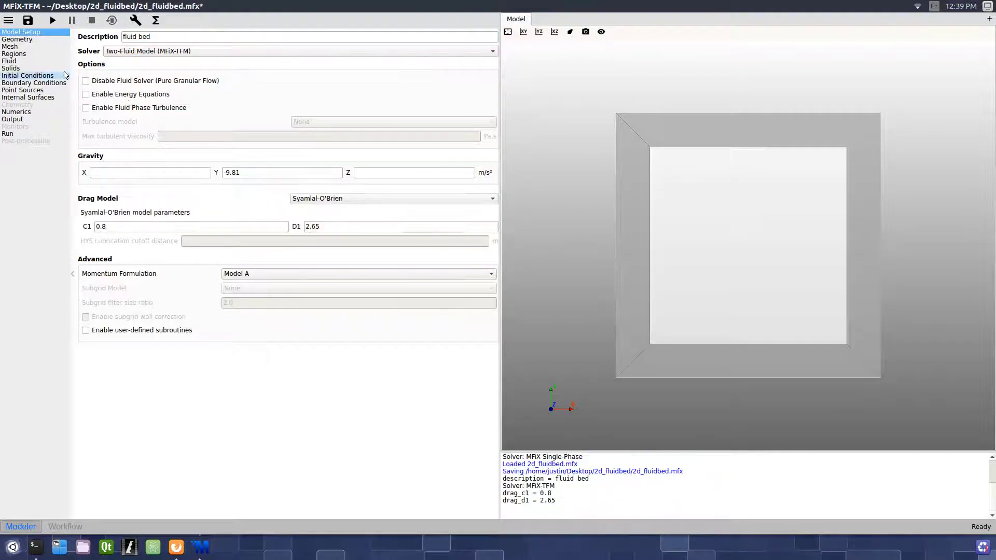
# Make the geometry 2 Dimensional with X max 10/100 and Y max 30/100, then fit the view.
pyautogui.click(17, 40)
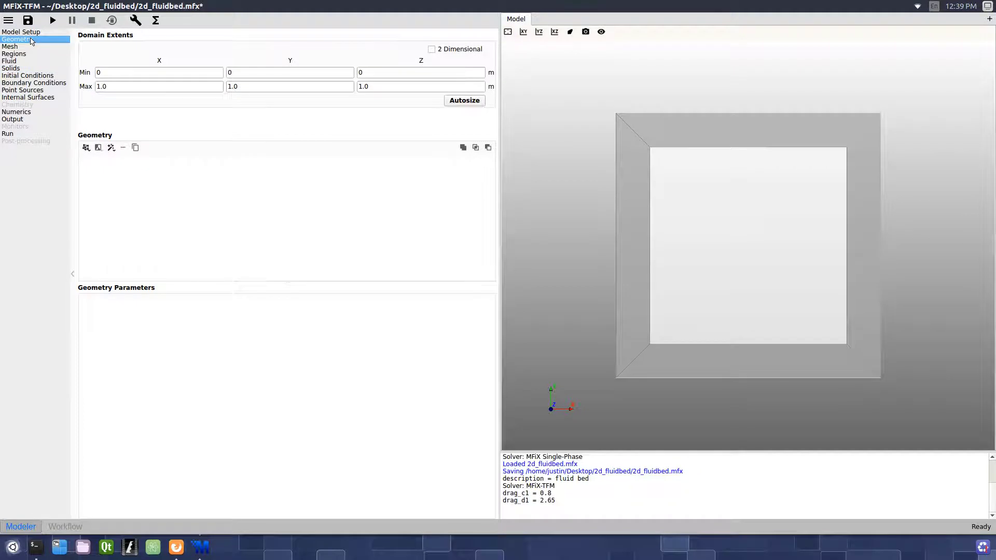
pyautogui.click(436, 52)
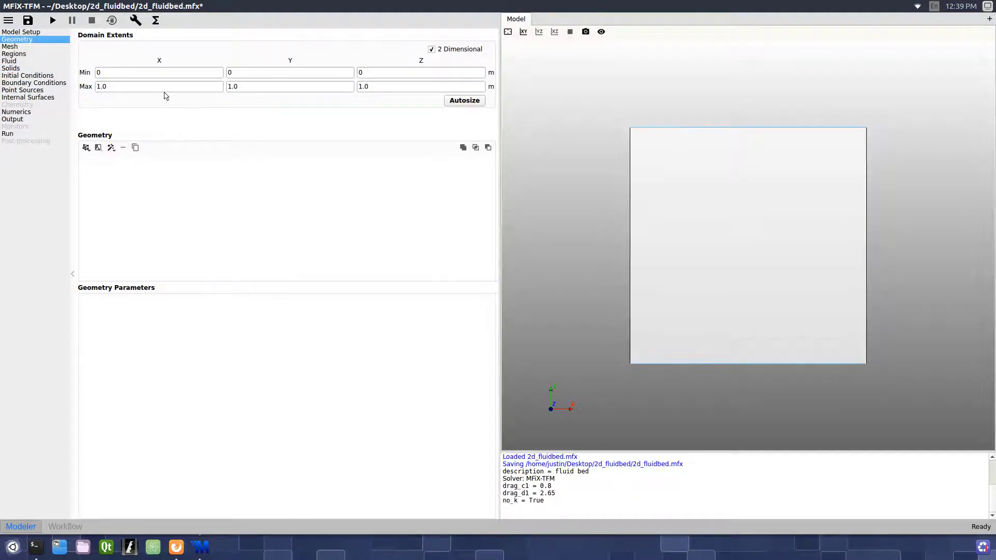
pyautogui.moveTo(161, 86); pyautogui.dragTo(86, 86)
pyautogui.write('10/100')
pyautogui.moveTo(245, 87); pyautogui.dragTo(213, 87)
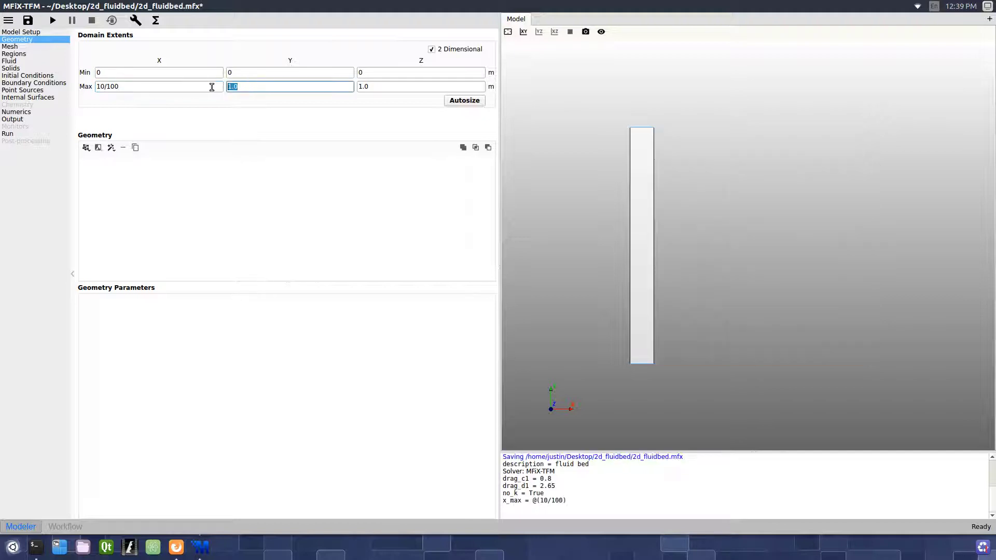
pyautogui.write('30/100')
pyautogui.press('Return')
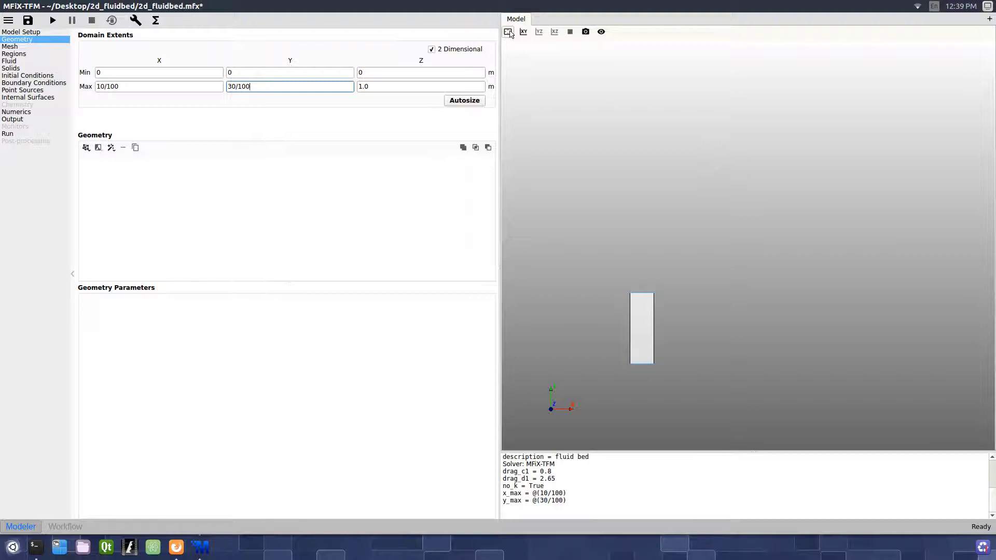
pyautogui.click(508, 32)
pyautogui.scroll(1, 751, 337)
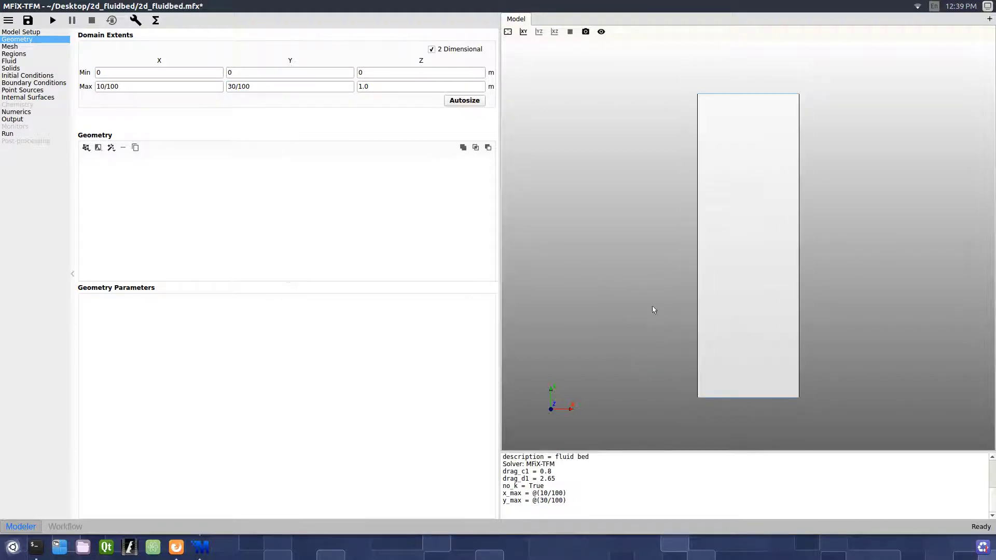
# Set the background mesh to 20 X cells and 60 Y cells, then show the Regions list.
pyautogui.click(10, 46)
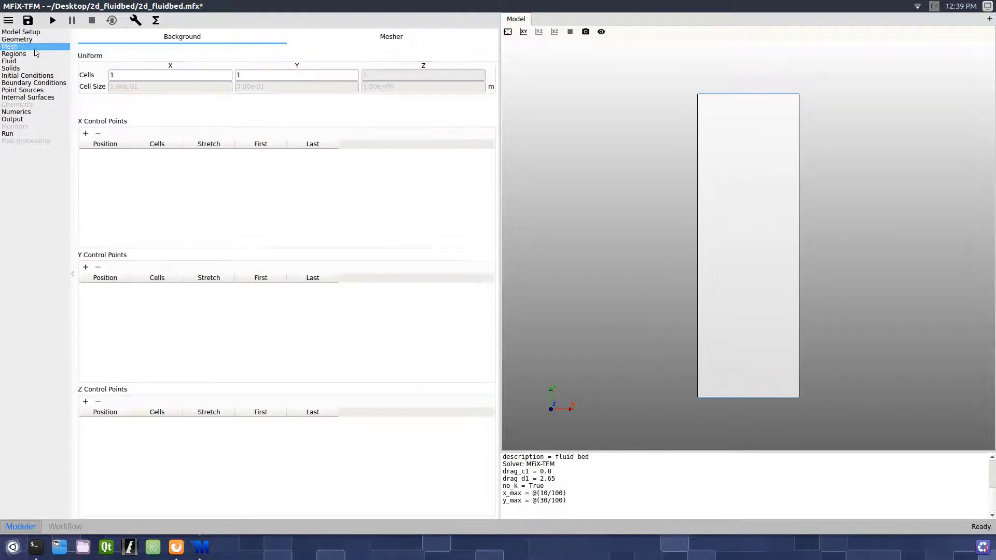
pyautogui.doubleClick(125, 71)
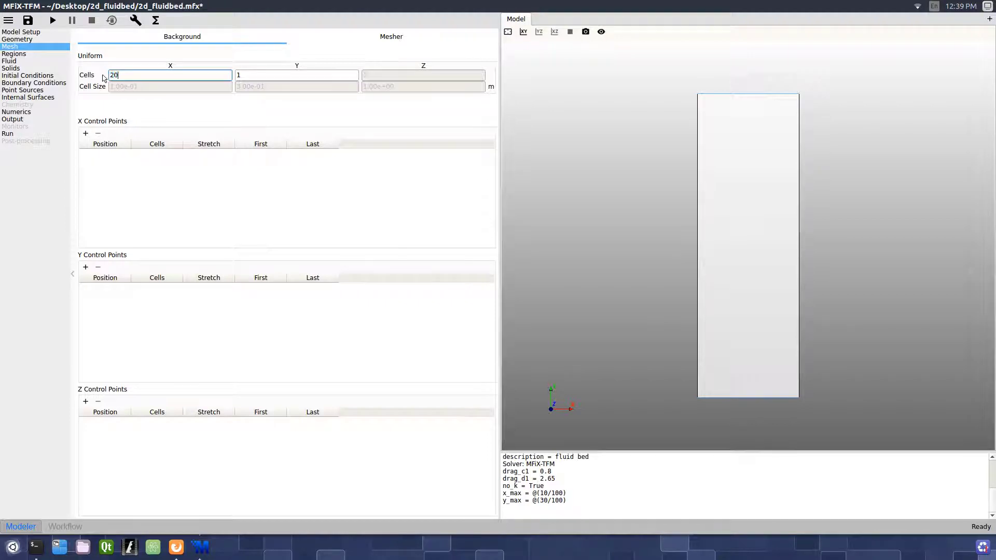
pyautogui.write('20')
pyautogui.doubleClick(256, 73)
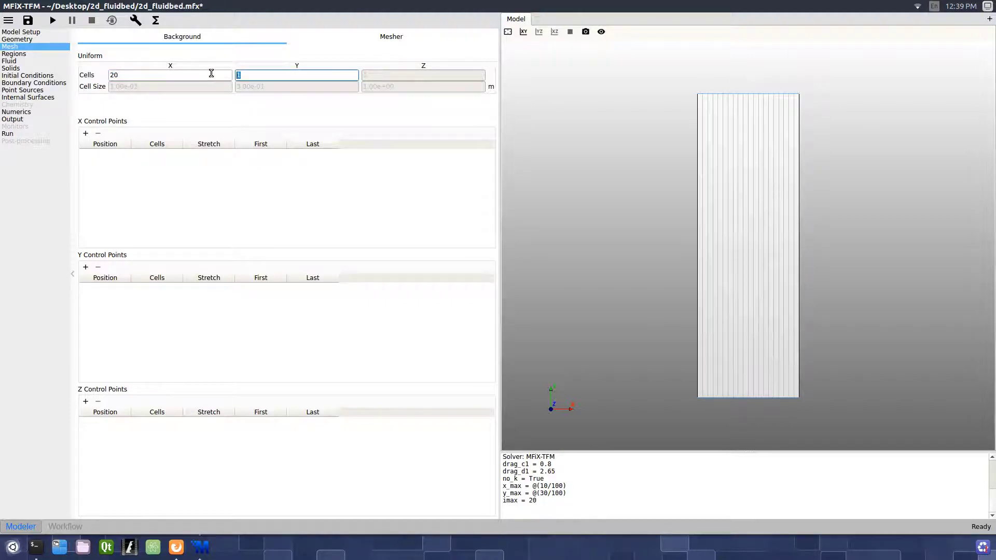
pyautogui.write('60')
pyautogui.click(186, 78)
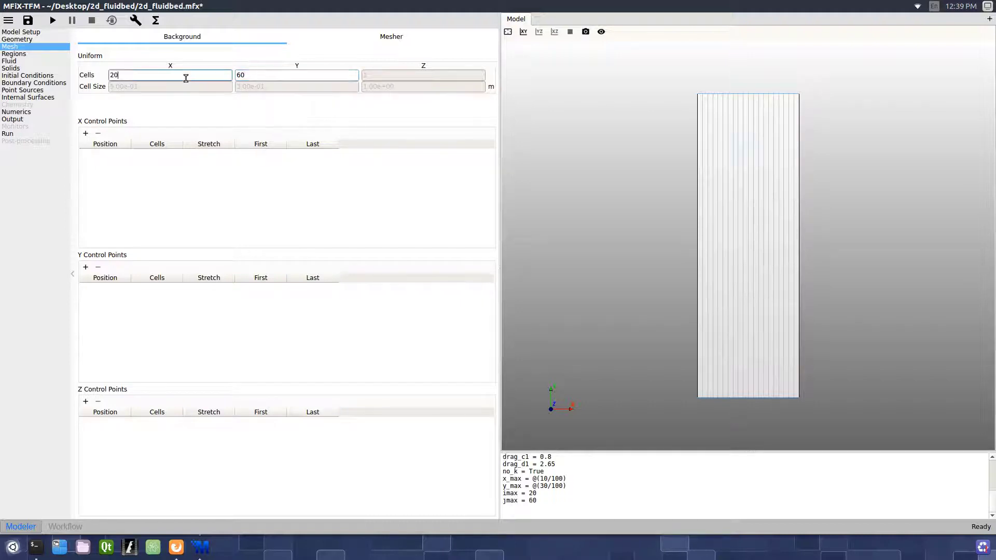
pyautogui.click(45, 58)
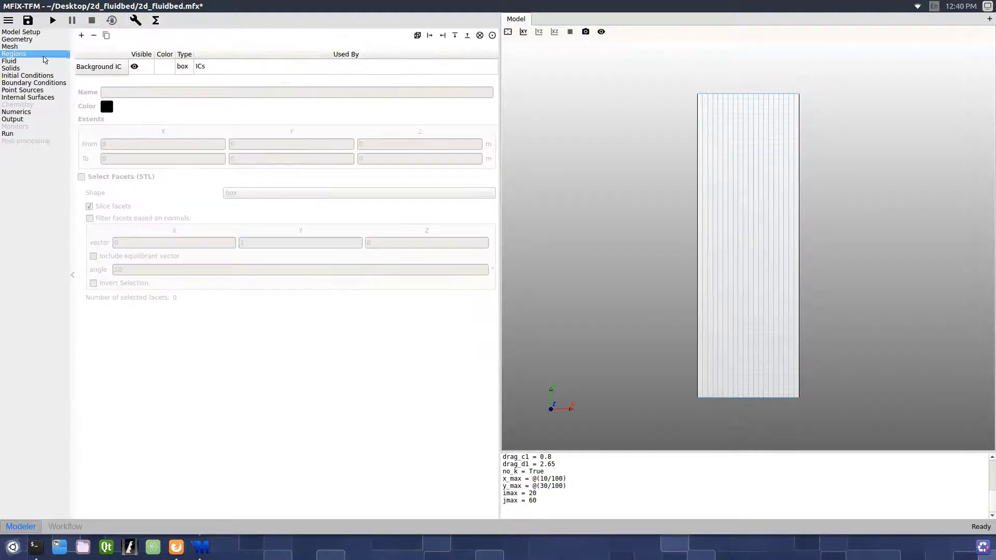
# Add a new region named bed and give it an orange colour.
pyautogui.click(81, 35)
pyautogui.click(151, 102)
pyautogui.moveTo(151, 102); pyautogui.dragTo(89, 109)
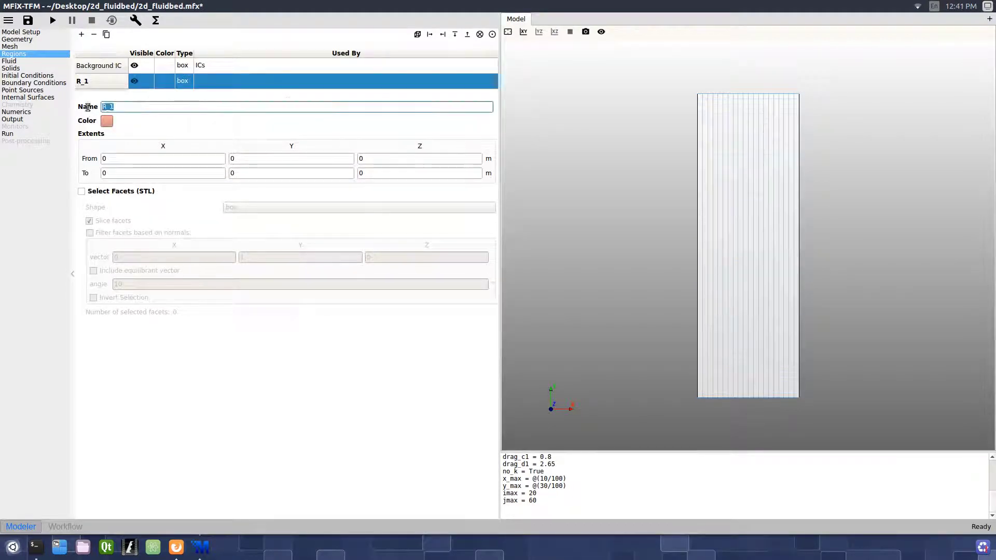
pyautogui.write('bed')
pyautogui.click(106, 122)
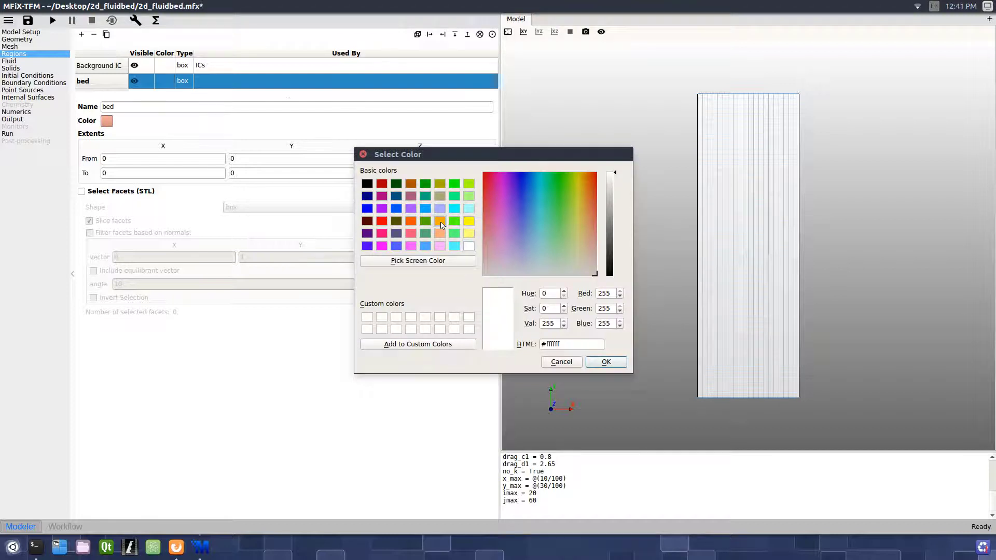
pyautogui.click(439, 221)
pyautogui.click(618, 364)
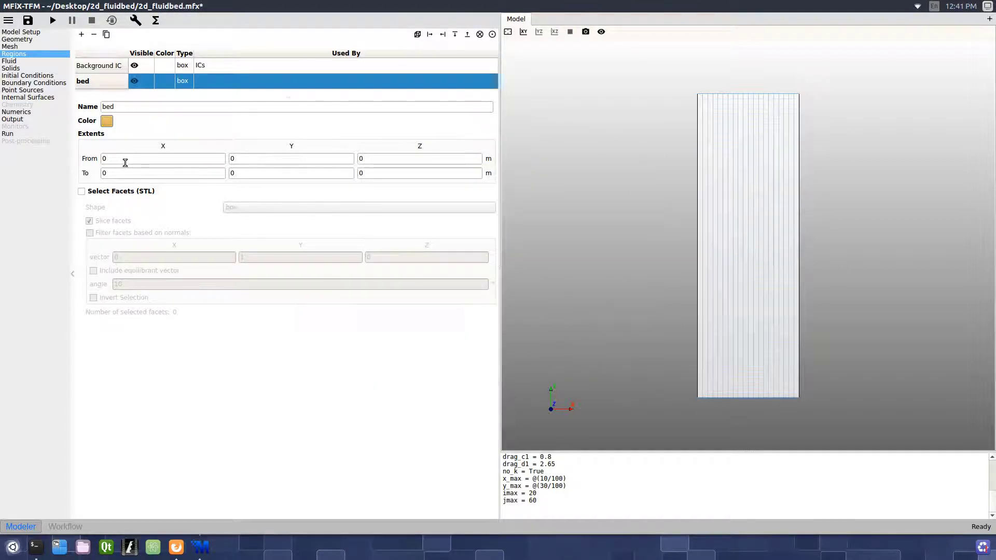
# Set the bed region's X extents to xmin–xmax and Y extents to ymin–ymax/2.
pyautogui.moveTo(124, 160); pyautogui.dragTo(89, 176)
pyautogui.write('min')
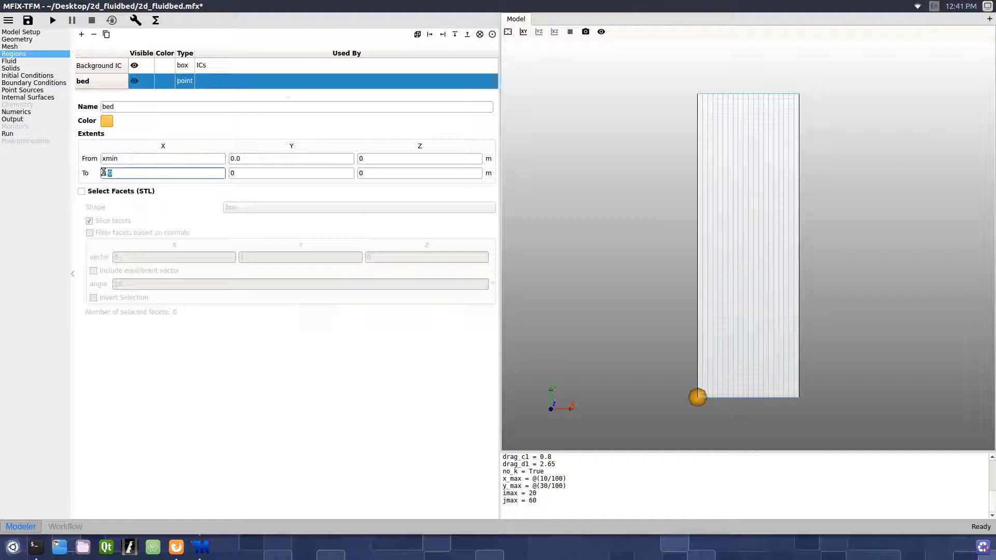
pyautogui.write('max')
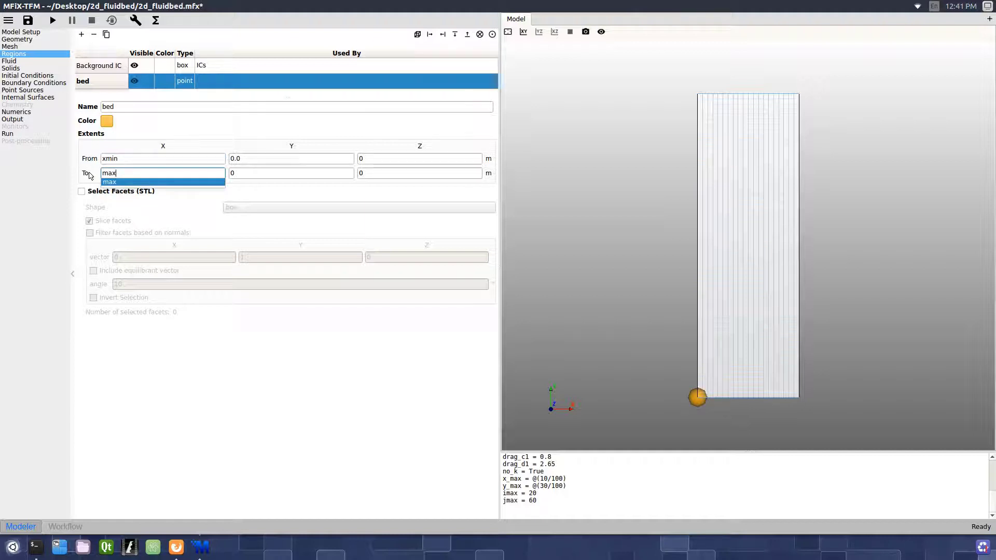
pyautogui.press('Escape')
pyautogui.click(258, 161)
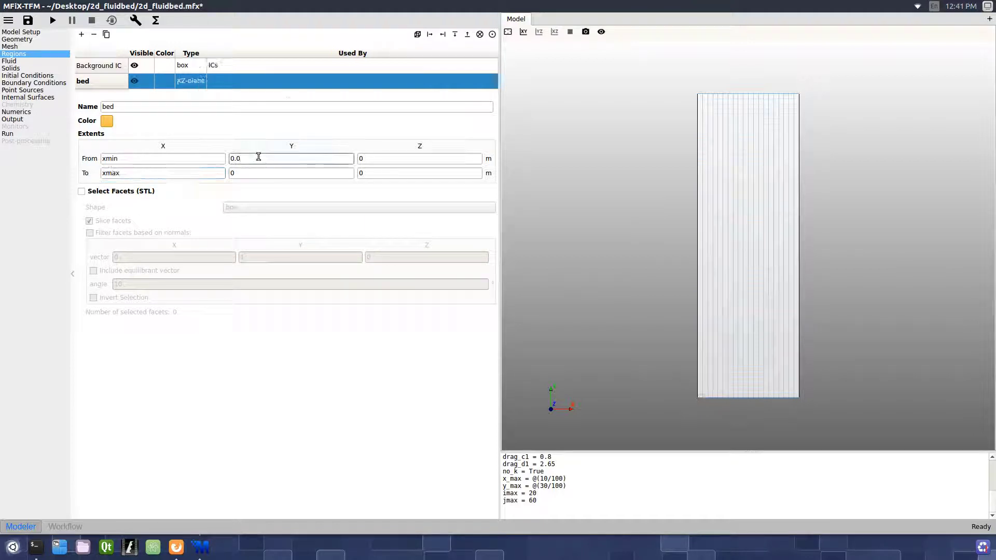
pyautogui.write('min')
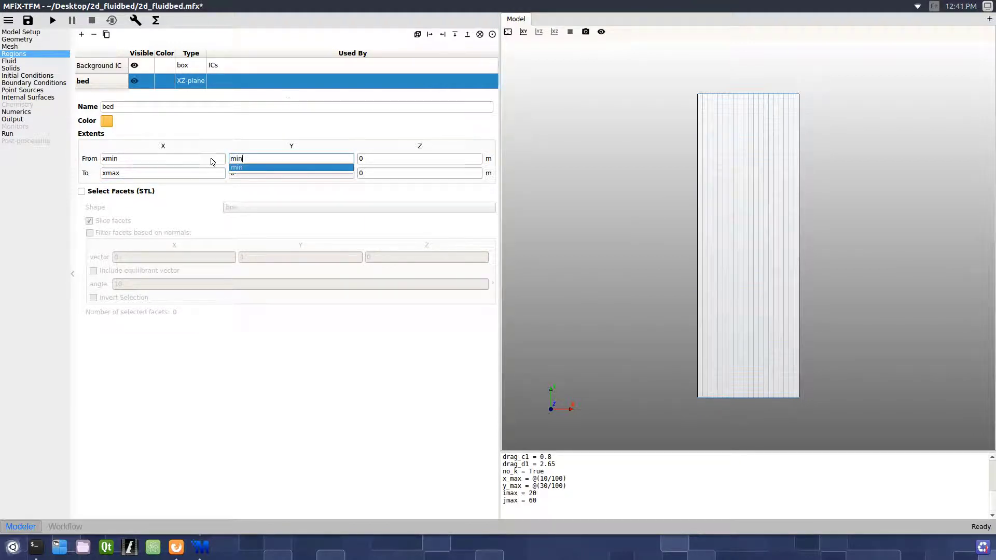
pyautogui.press('Escape')
pyautogui.click(245, 173)
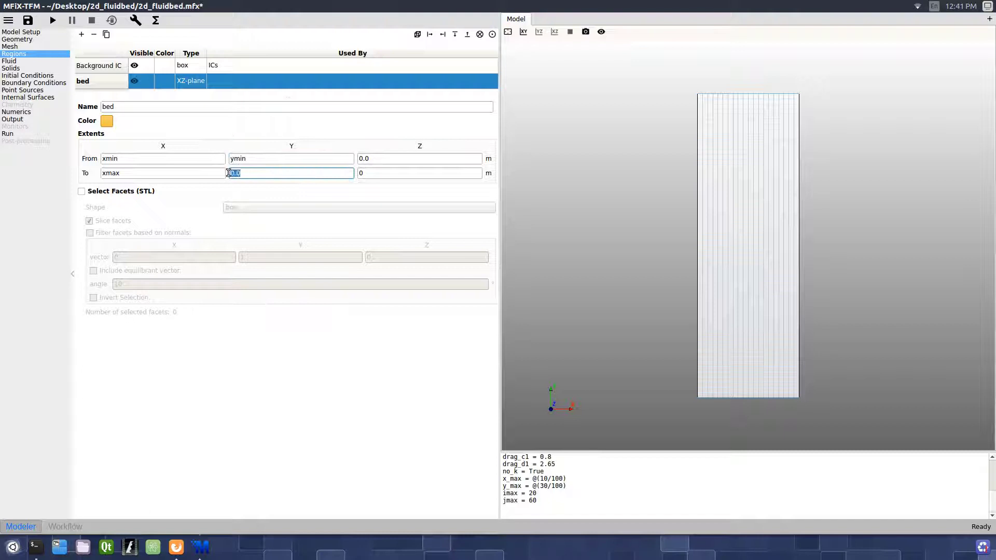
pyautogui.write('max/')
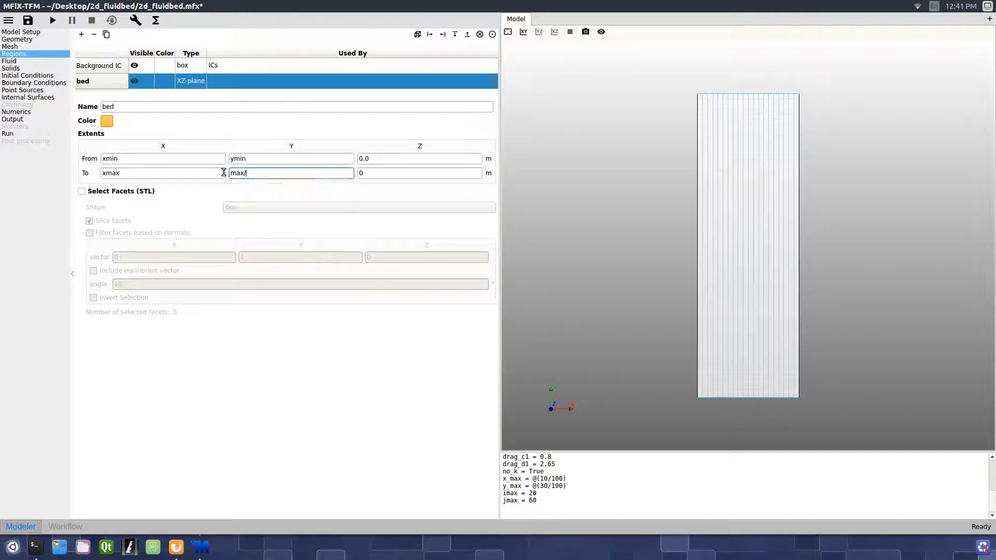
pyautogui.write('2')
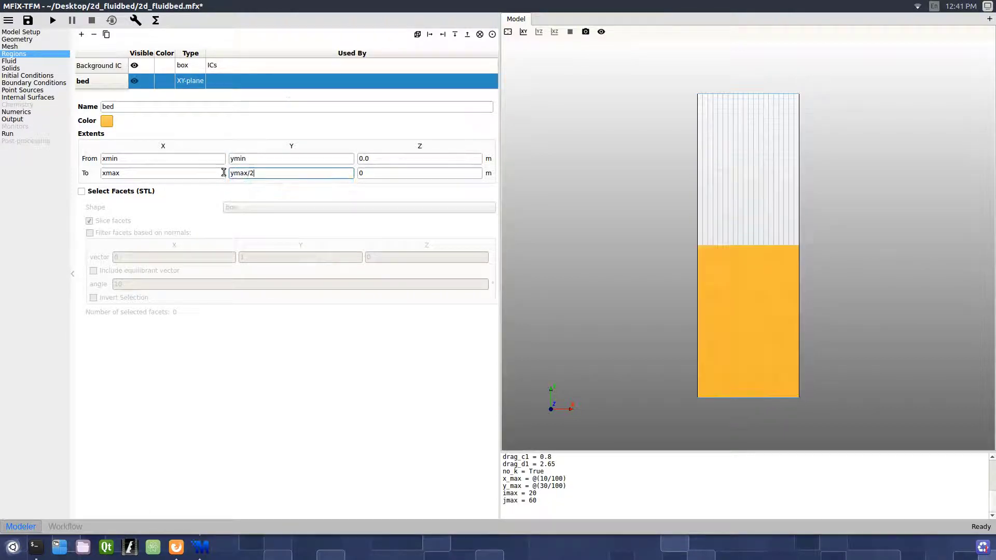
# Set the bed region's Z extents to zmin–zmax.
pyautogui.click(384, 158)
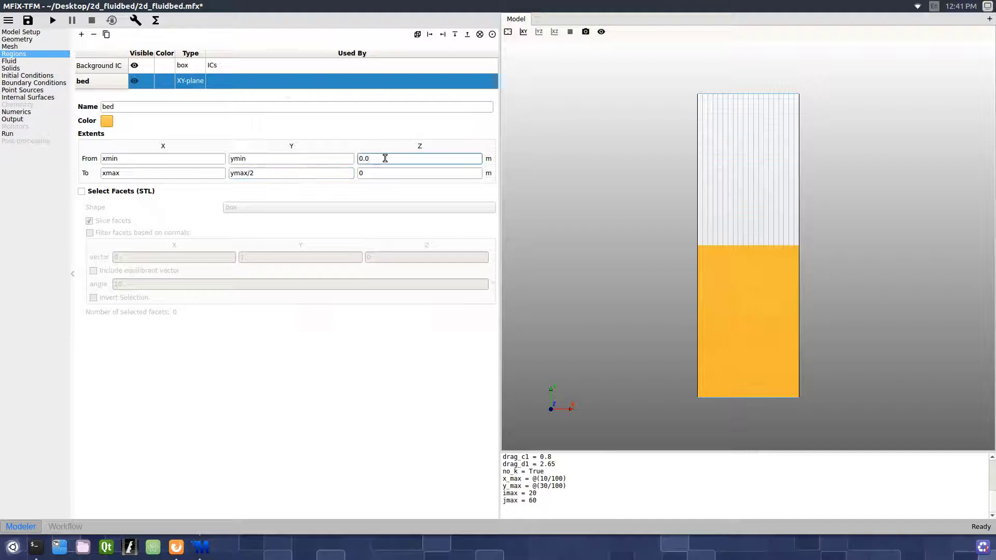
pyautogui.moveTo(383, 159); pyautogui.dragTo(349, 160)
pyautogui.write('zmin')
pyautogui.press('Return')
pyautogui.click(378, 173)
pyautogui.moveTo(386, 173); pyautogui.dragTo(348, 171)
pyautogui.write('zmax')
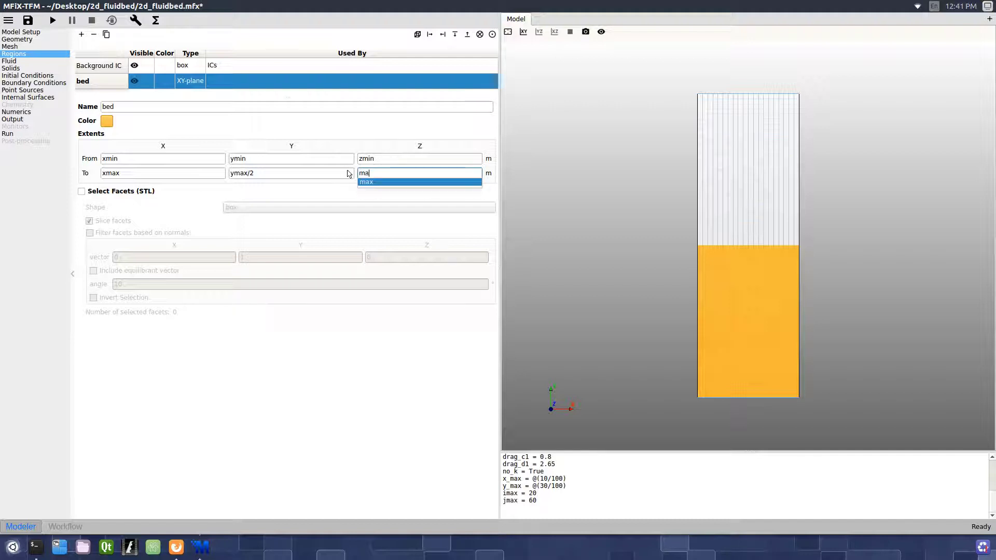
pyautogui.press('Return')
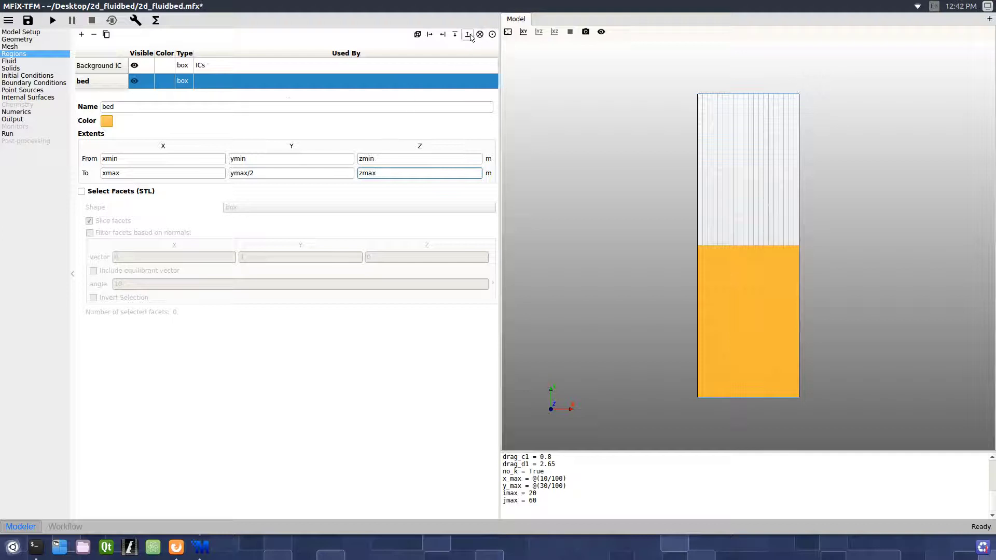
# Add a bottom XZ-plane region and name it inlet.
pyautogui.click(467, 34)
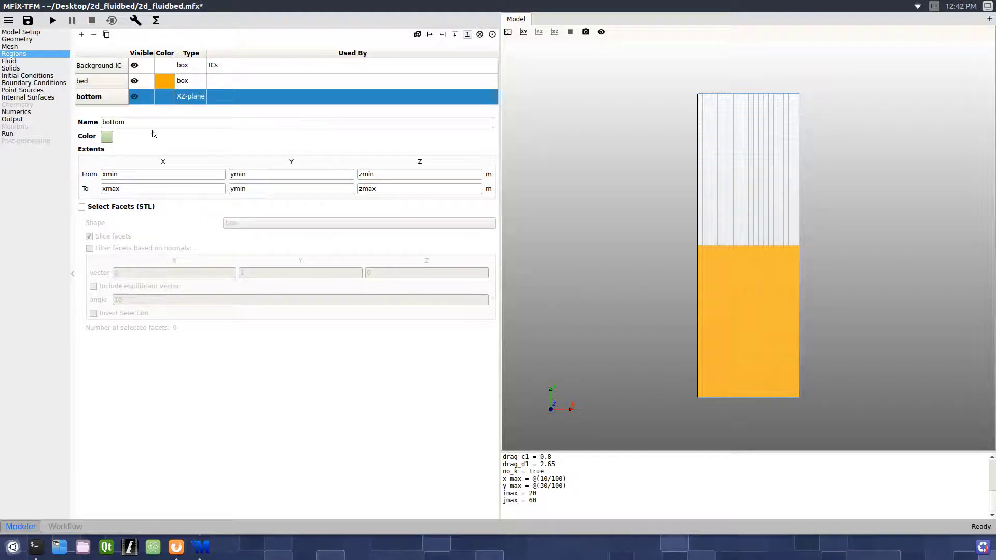
pyautogui.doubleClick(152, 123)
pyautogui.write('inle')
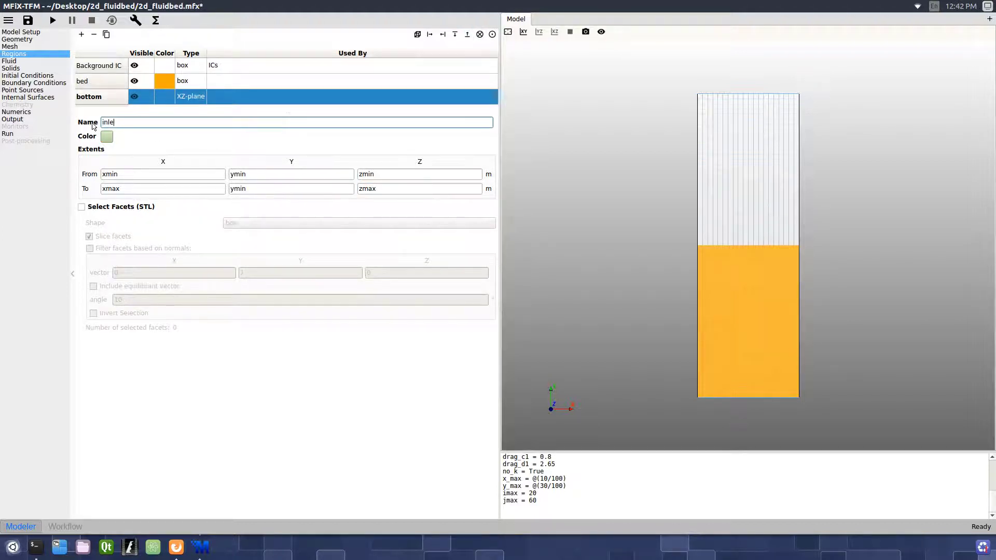
pyautogui.write('t')
pyautogui.press('Return')
# Add a top XZ-plane region and name it outlet.
pyautogui.click(454, 36)
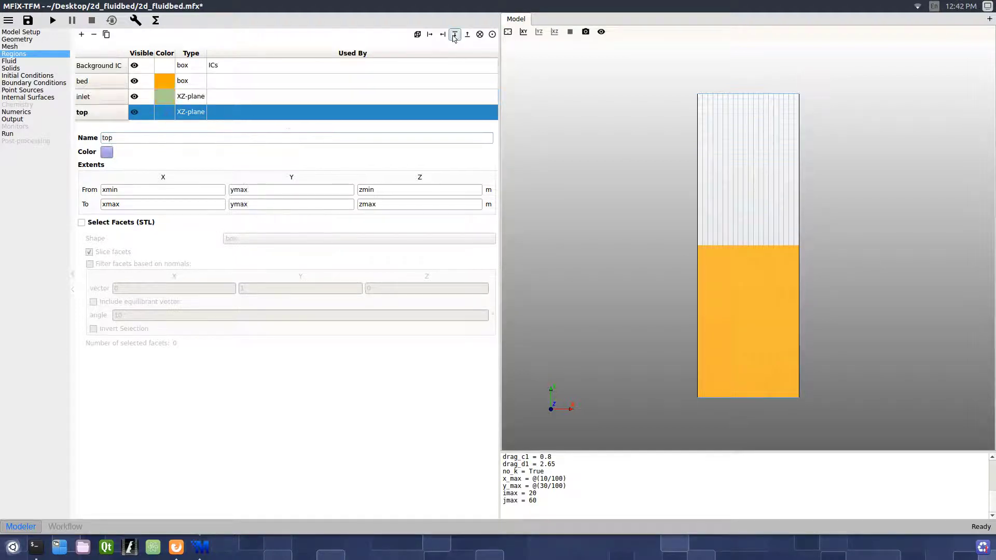
pyautogui.click(145, 138)
pyautogui.moveTo(145, 139); pyautogui.dragTo(87, 141)
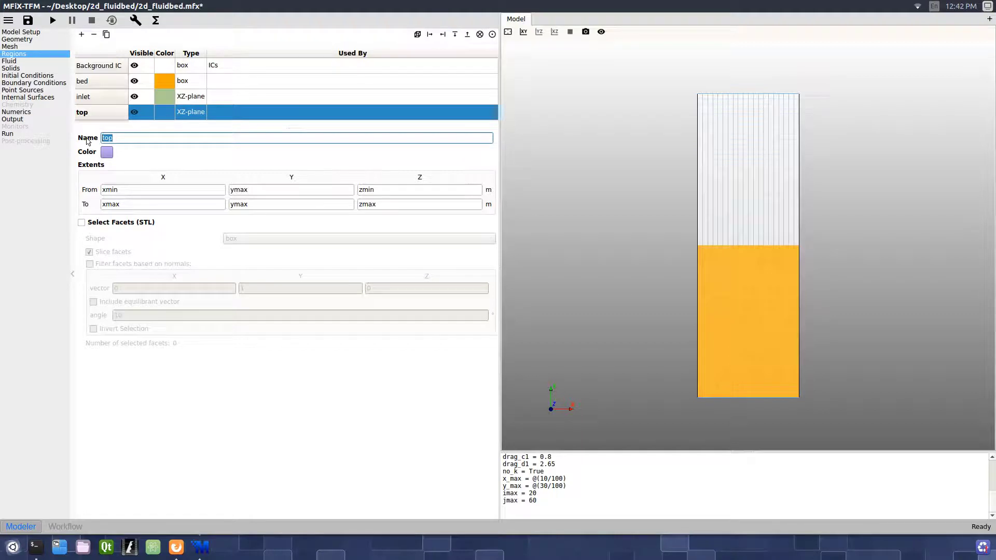
pyautogui.write('outlet')
pyautogui.press('Return')
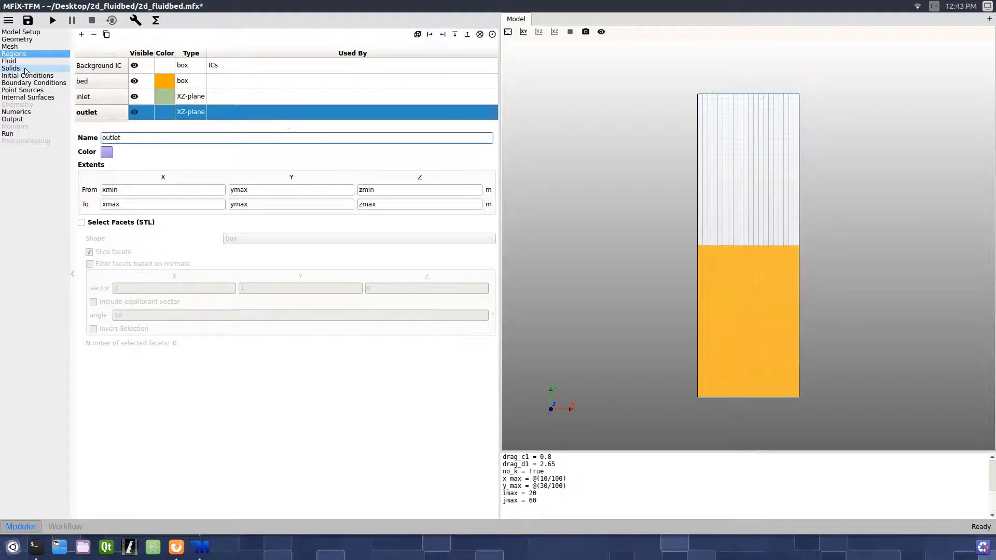
# Add a new solid material named glass beads.
pyautogui.click(26, 69)
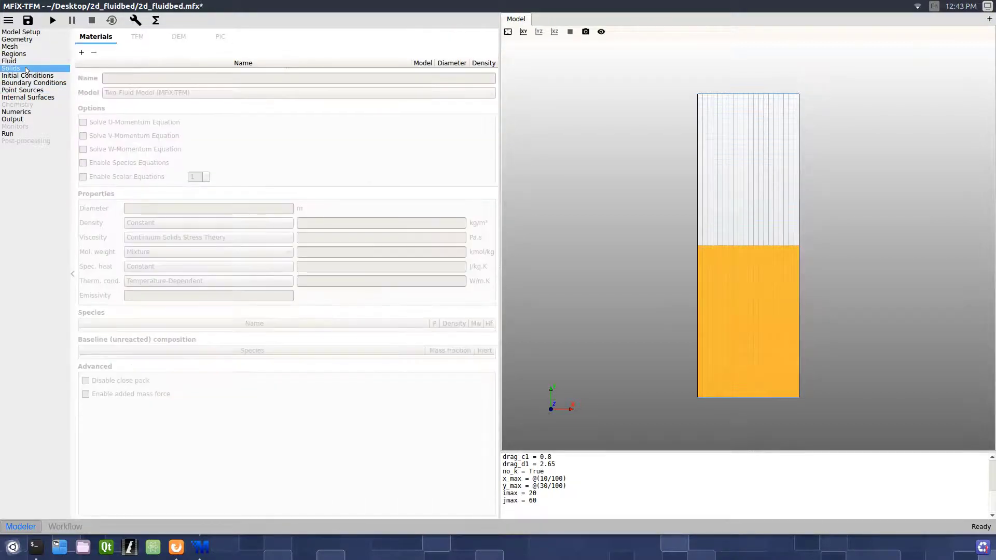
pyautogui.click(82, 52)
pyautogui.moveTo(134, 96); pyautogui.dragTo(78, 102)
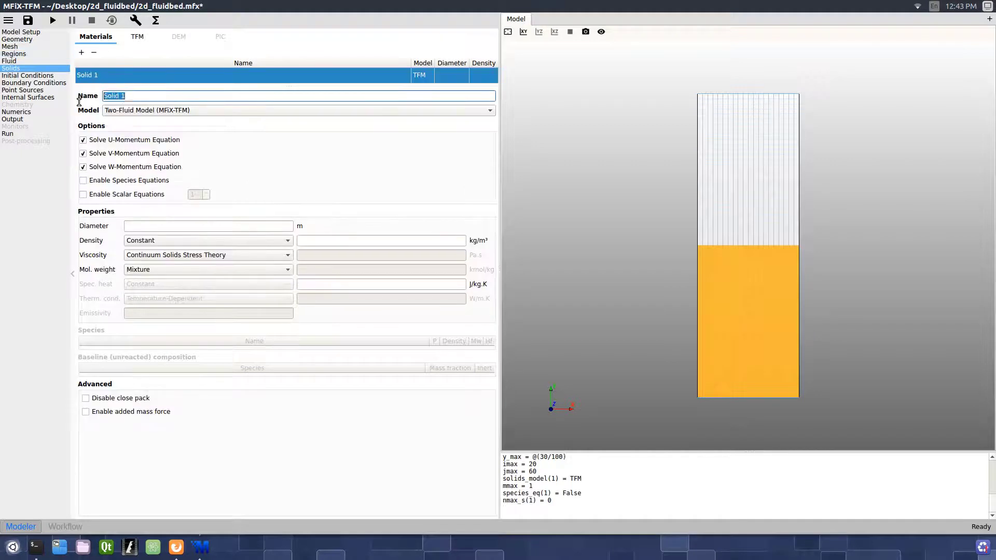
pyautogui.write('glass beads')
pyautogui.press('Return')
# Set the glass beads diameter to 200e-6 and density to 2500.
pyautogui.click(134, 227)
pyautogui.write('2')
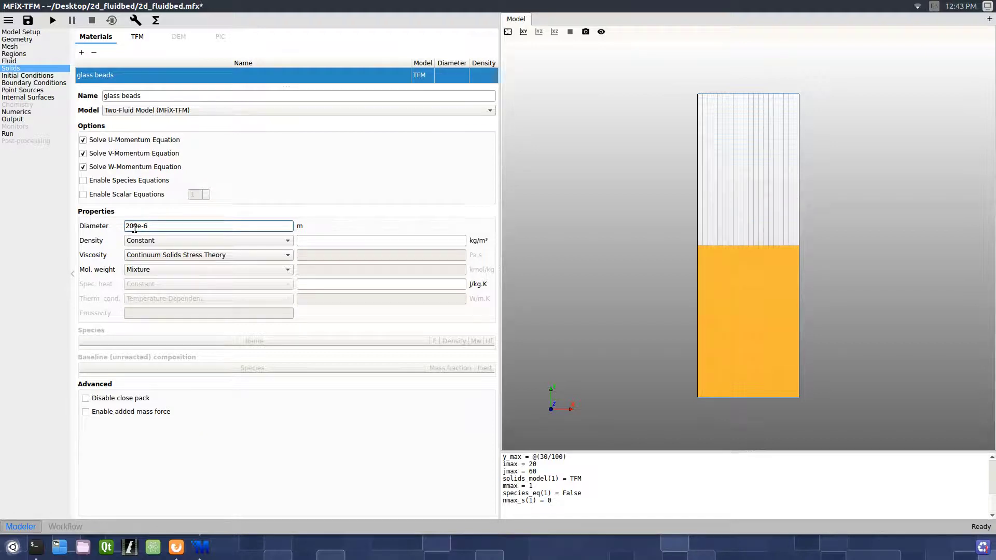
pyautogui.write('00e-6')
pyautogui.press('Return')
pyautogui.click(325, 241)
pyautogui.write('250')
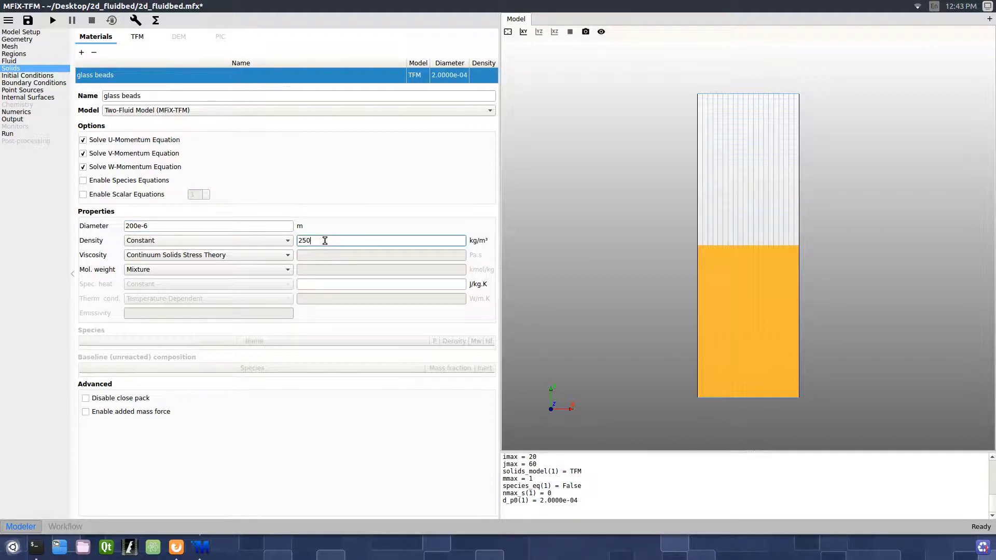
pyautogui.write('0')
pyautogui.press('Return')
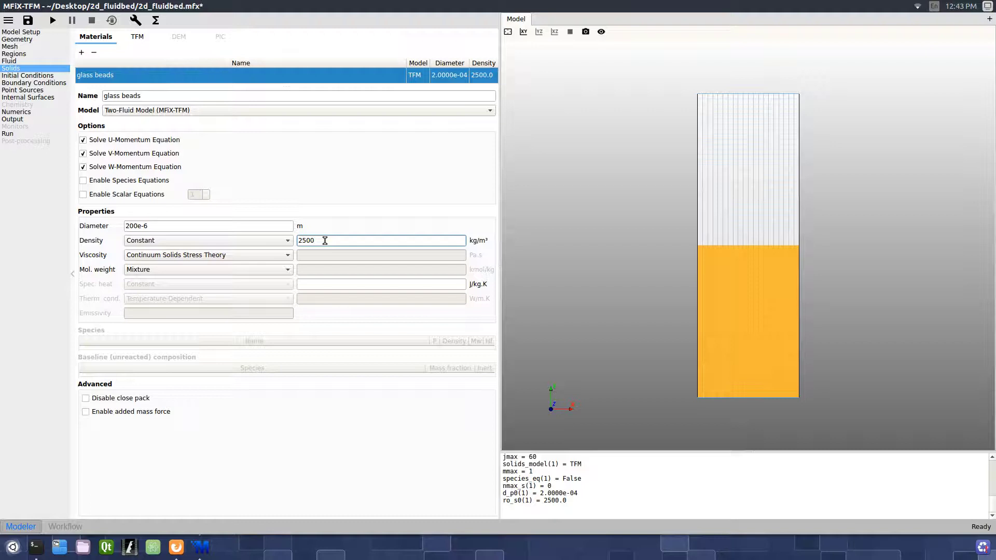
# Set the Background IC gas pressure to 101325.
pyautogui.click(27, 75)
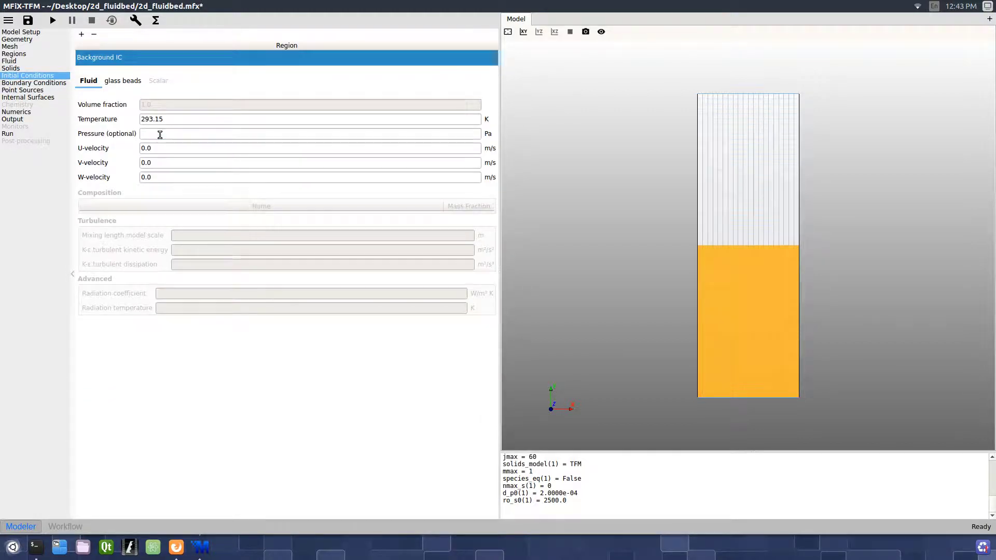
pyautogui.click(160, 135)
pyautogui.write('101')
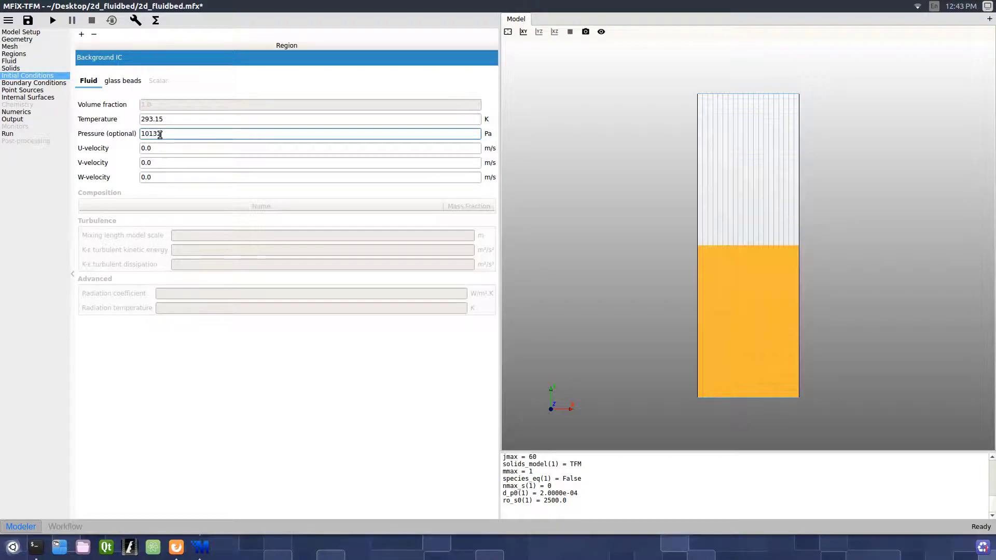
pyautogui.write('325')
pyautogui.press('Return')
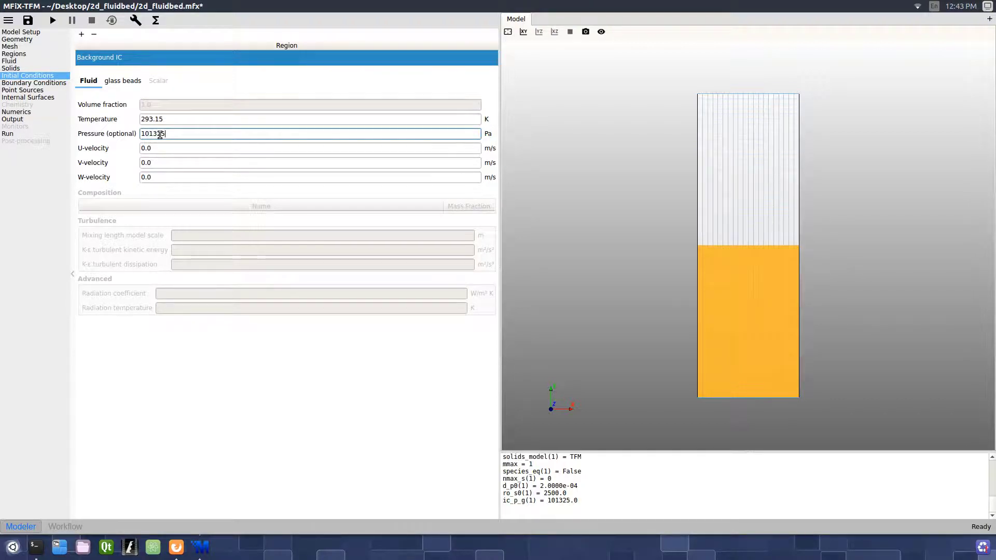
# Add an initial condition on the bed region with glass beads volume fraction 0.4.
pyautogui.click(81, 34)
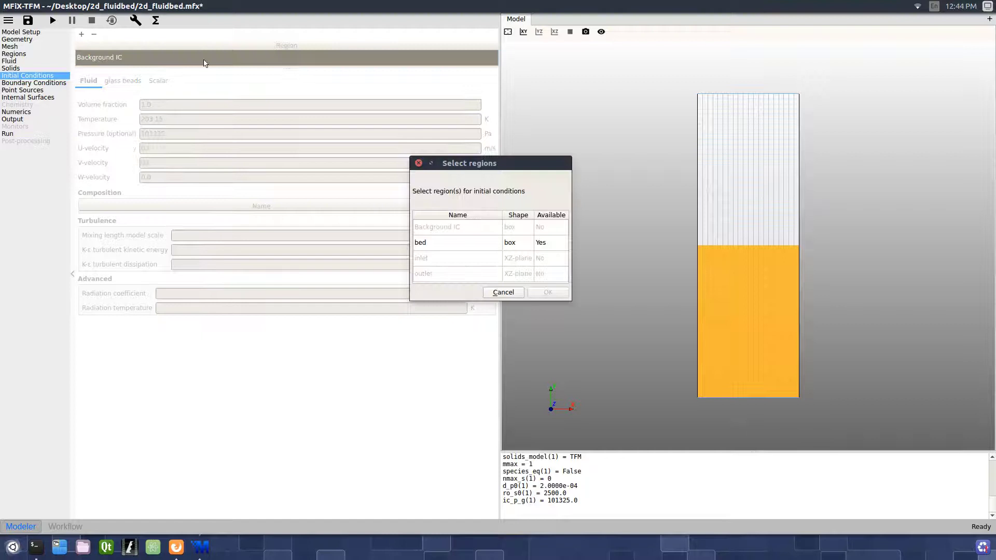
pyautogui.click(455, 242)
pyautogui.click(548, 294)
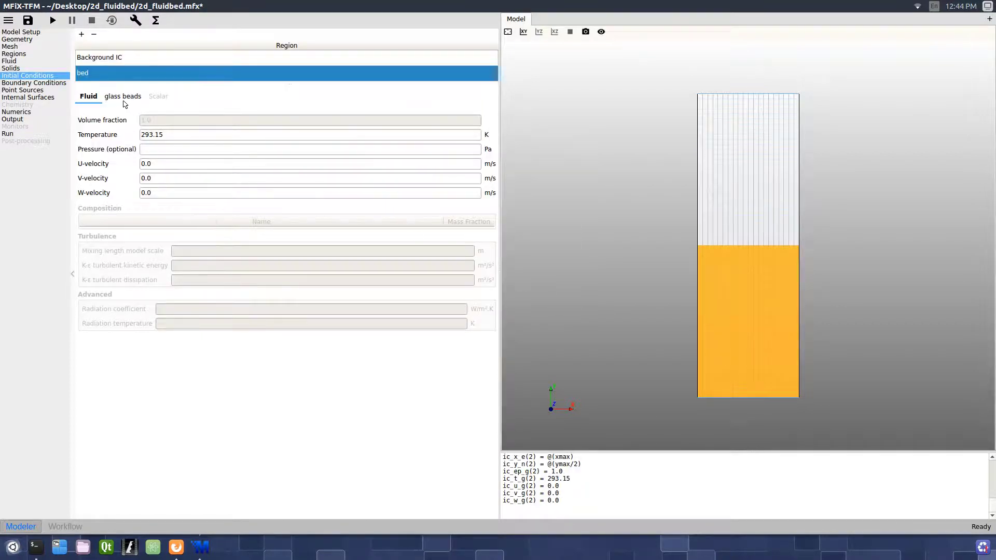
pyautogui.click(125, 102)
pyautogui.click(175, 122)
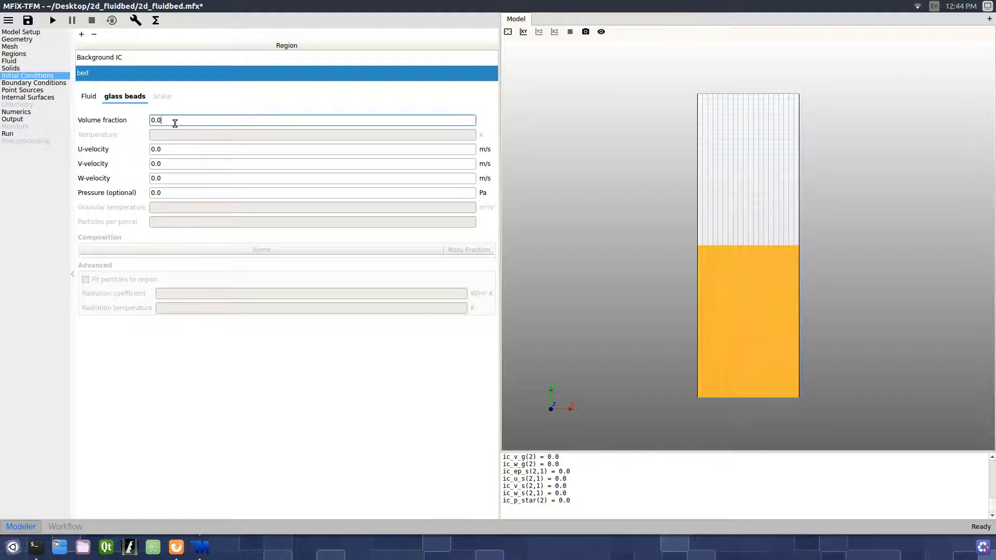
pyautogui.write('4')
pyautogui.press('Return')
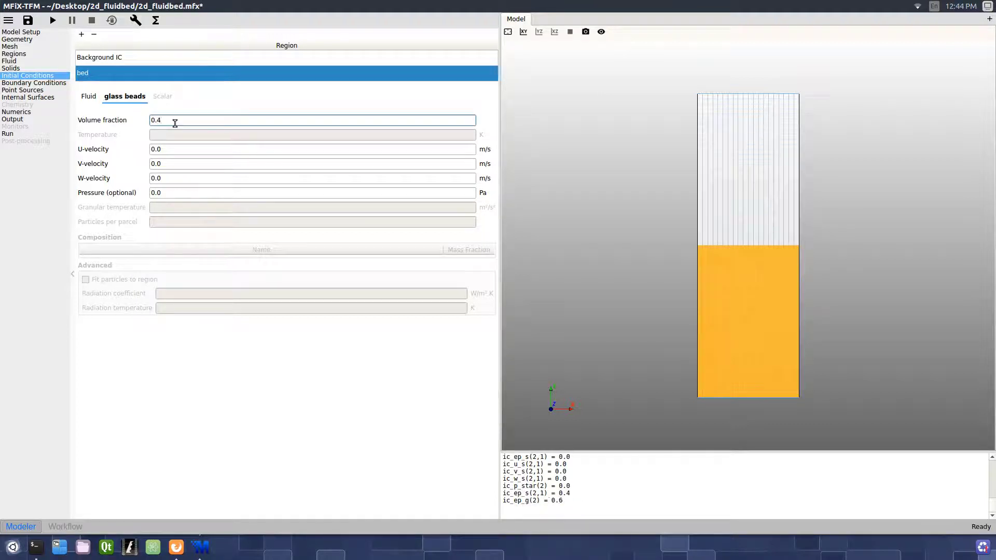
# Add a Mass Inflow boundary on inlet with Y-axial gas velocity 0.25 m/s.
pyautogui.click(64, 83)
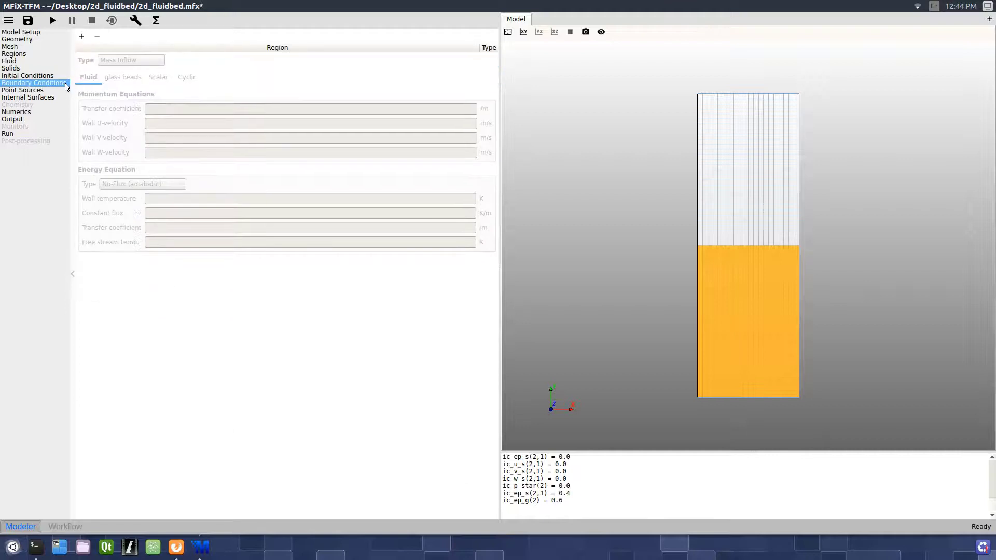
pyautogui.click(82, 35)
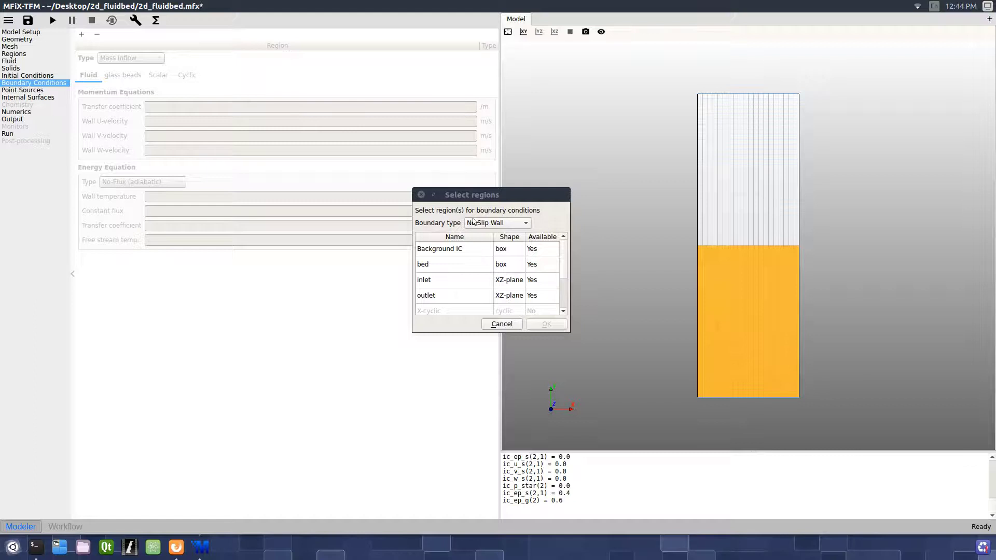
pyautogui.click(480, 225)
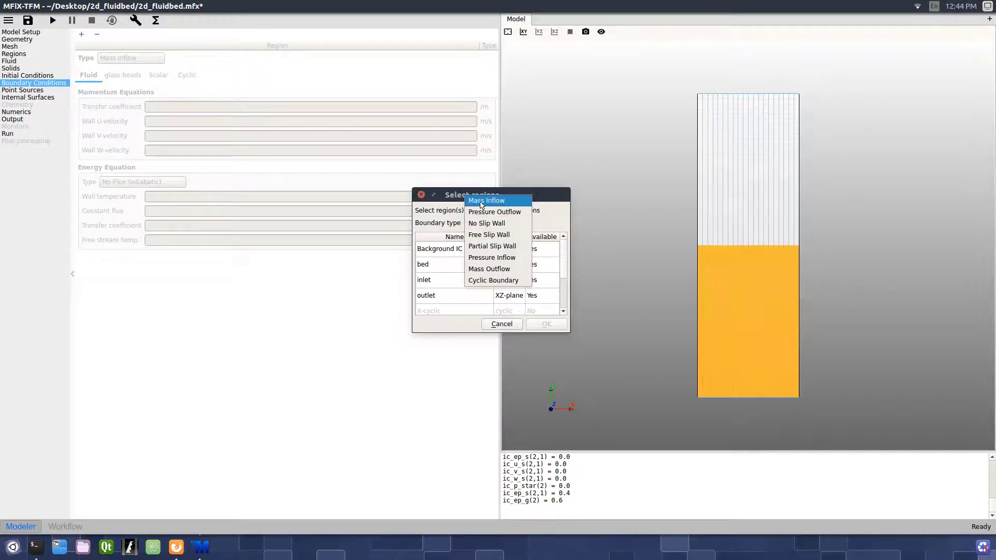
pyautogui.click(486, 200)
pyautogui.click(462, 282)
pyautogui.click(546, 324)
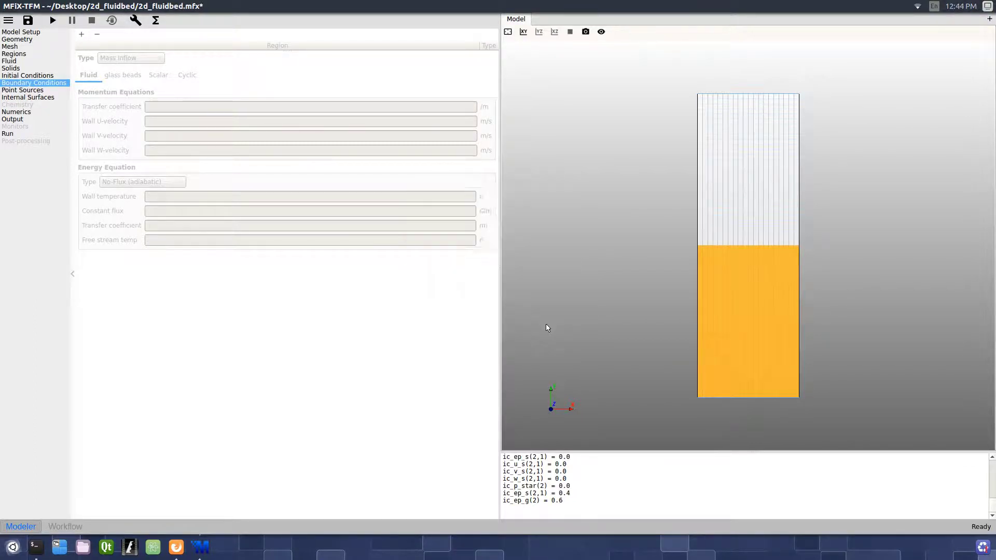
pyautogui.click(308, 125)
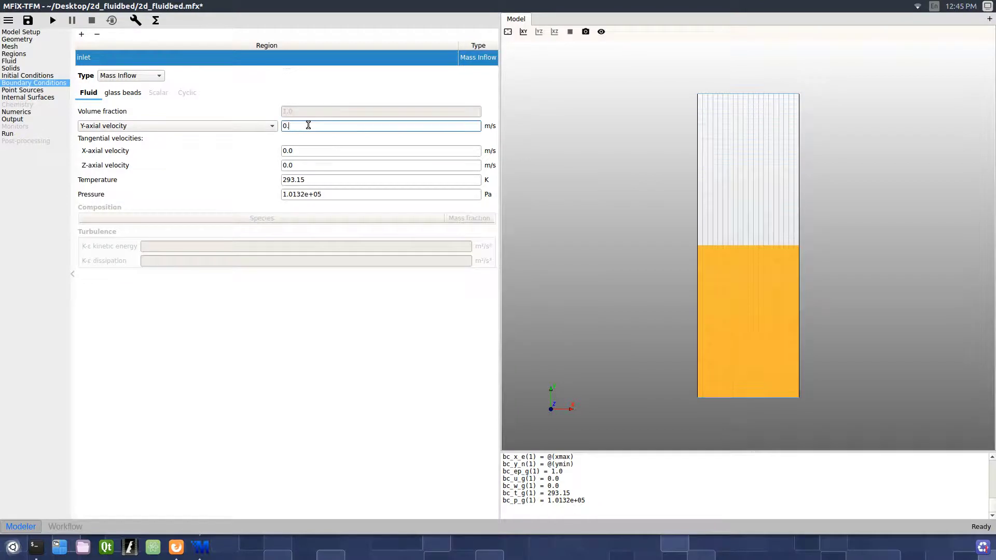
pyautogui.write('25')
pyautogui.press('Return')
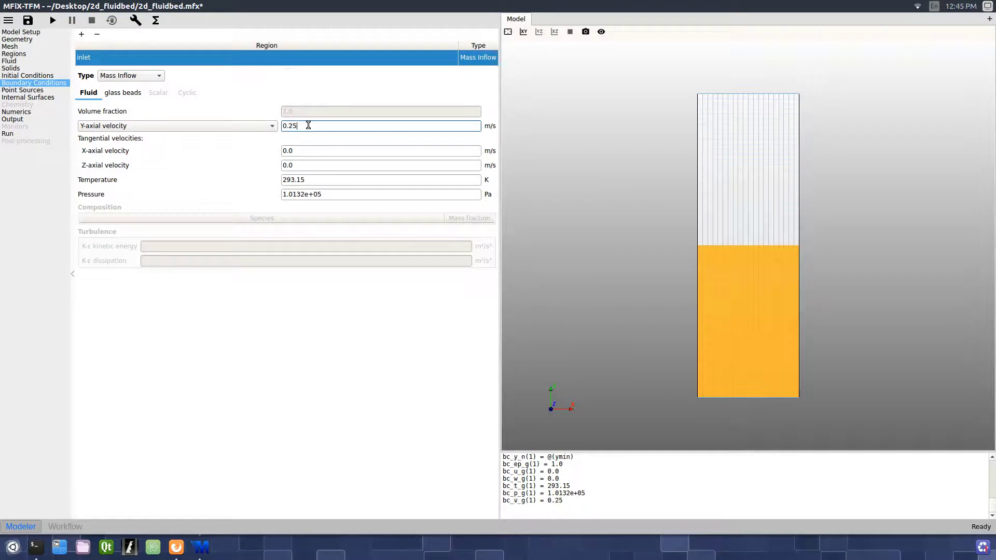
# Add a Pressure Outflow boundary on the outlet region.
pyautogui.click(81, 34)
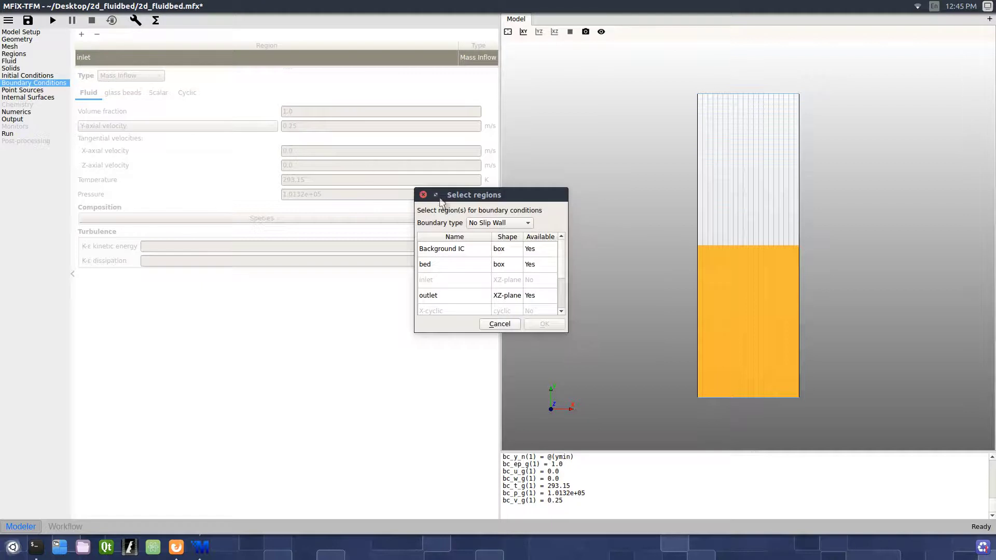
pyautogui.click(485, 222)
pyautogui.click(488, 212)
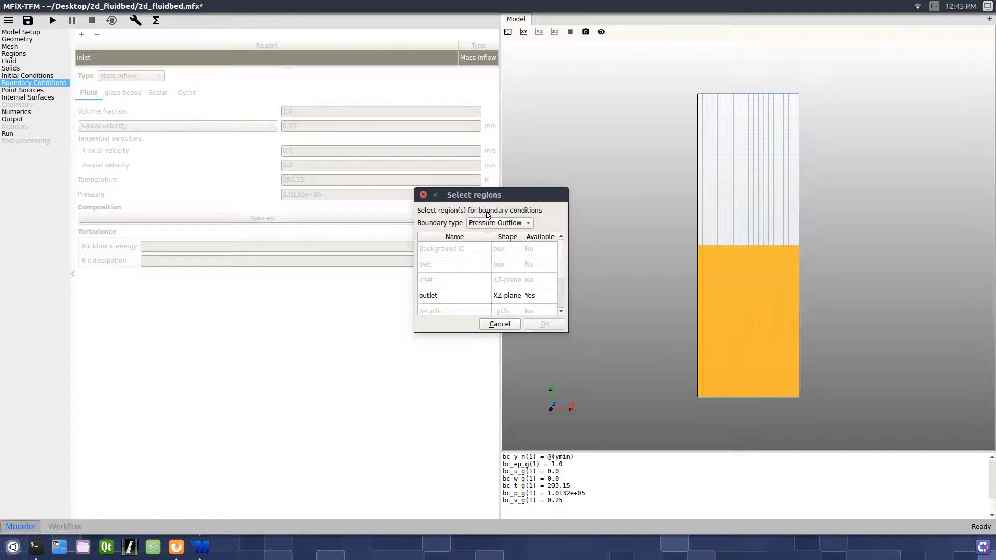
pyautogui.click(483, 301)
pyautogui.click(543, 324)
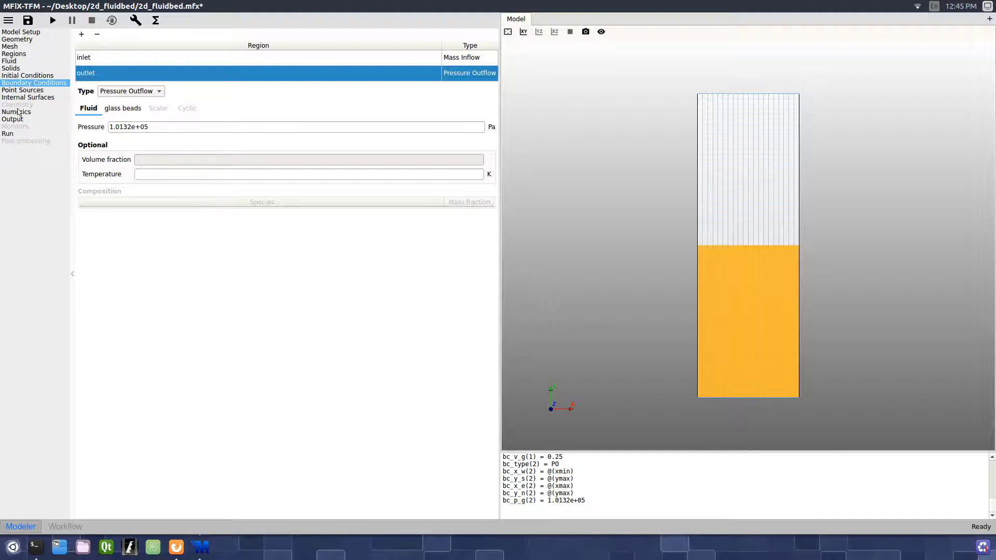
# Enable VTK output files and add a VTK output for the Background IC region.
pyautogui.click(15, 120)
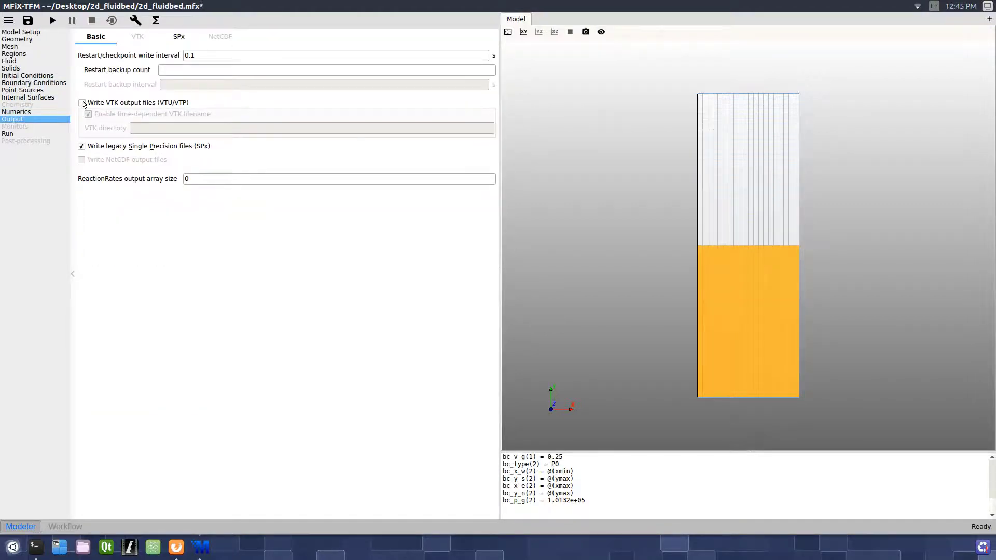
pyautogui.click(89, 106)
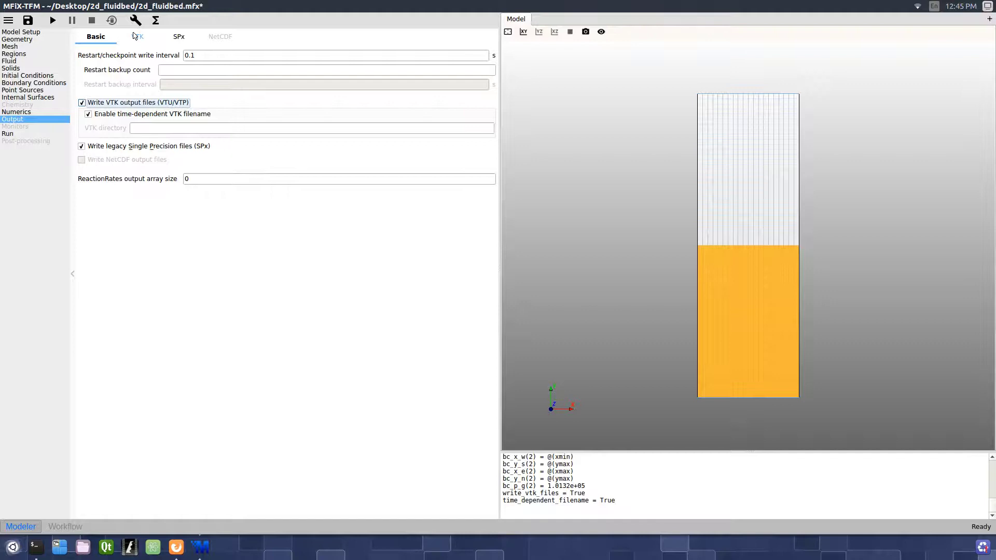
pyautogui.click(134, 36)
pyautogui.click(81, 55)
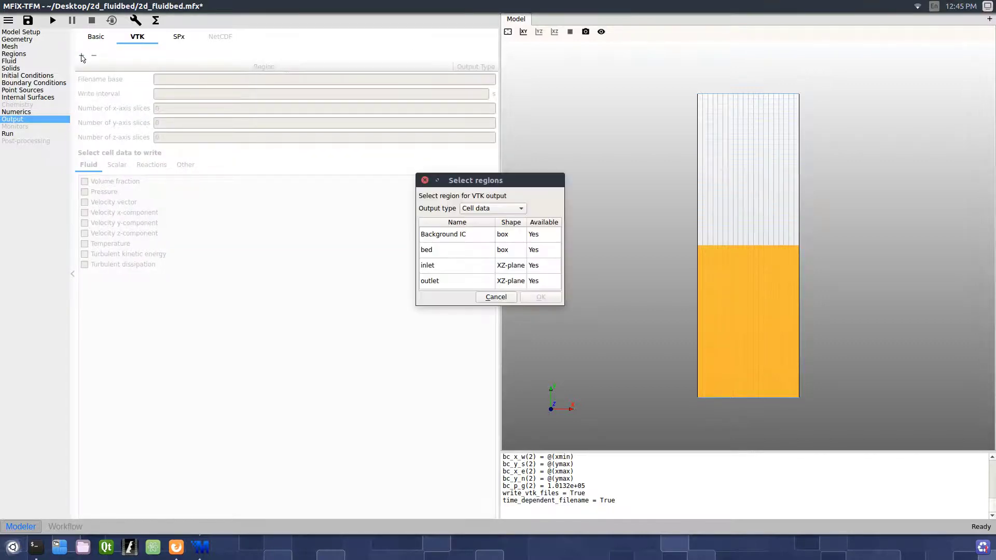
pyautogui.click(447, 234)
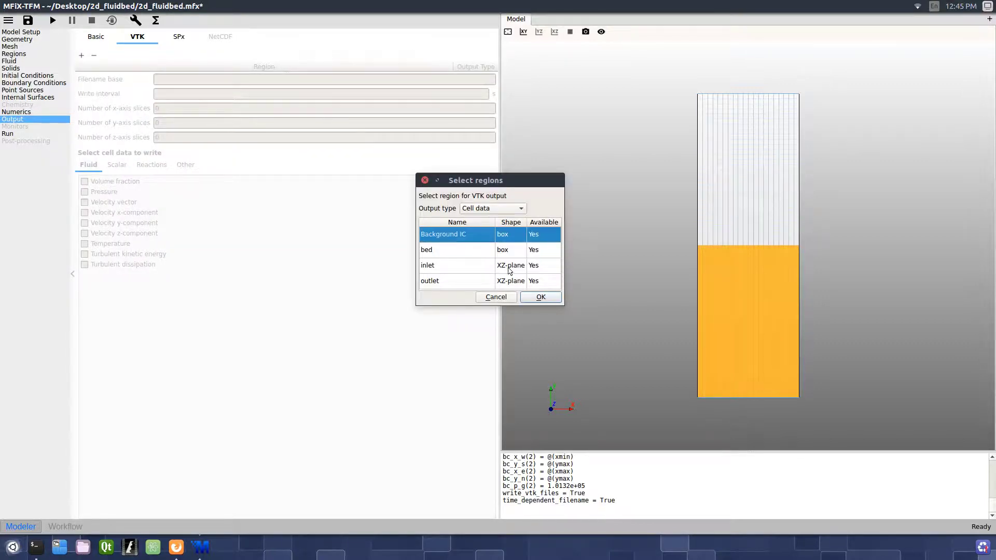
pyautogui.click(539, 299)
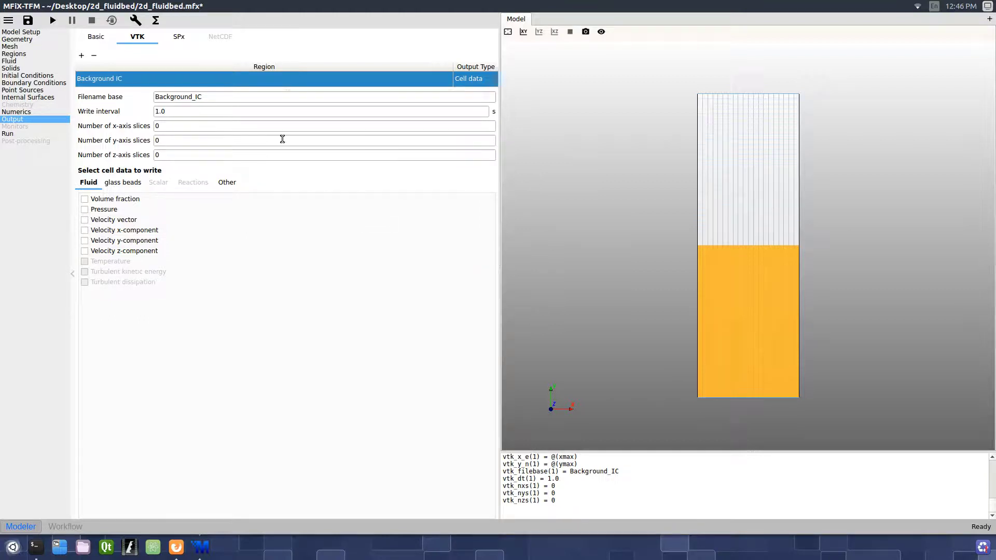
# Set filename base 'cells', write interval 0.1, and include volume fraction, pressure and velocity vector.
pyautogui.moveTo(206, 98); pyautogui.dragTo(147, 98)
pyautogui.write('cell')
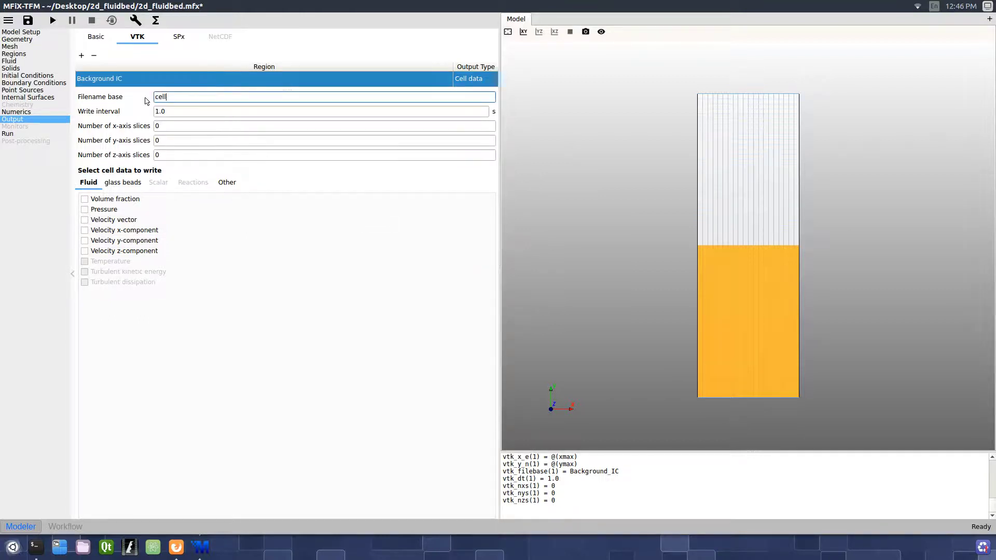
pyautogui.write('s')
pyautogui.press('Tab')
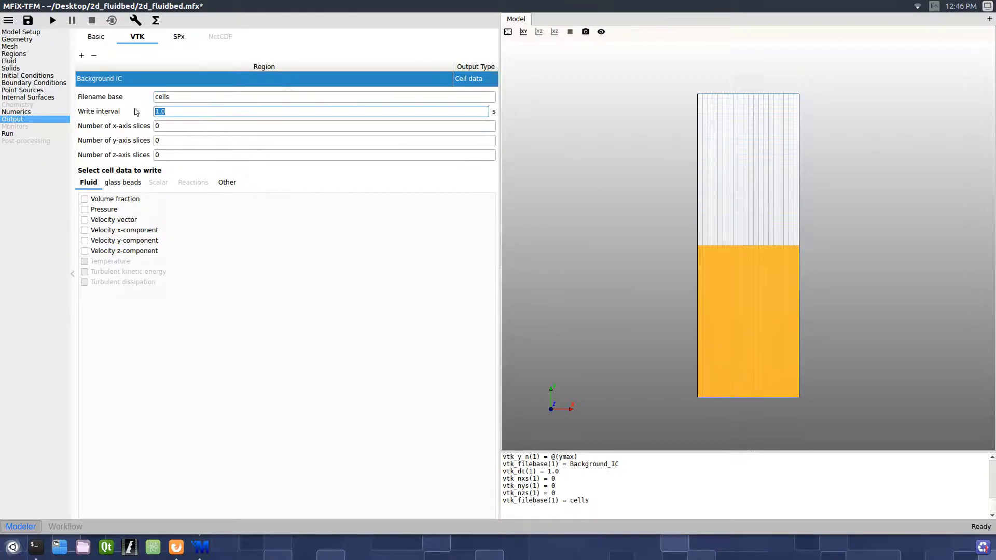
pyautogui.write('0.1')
pyautogui.press('Return')
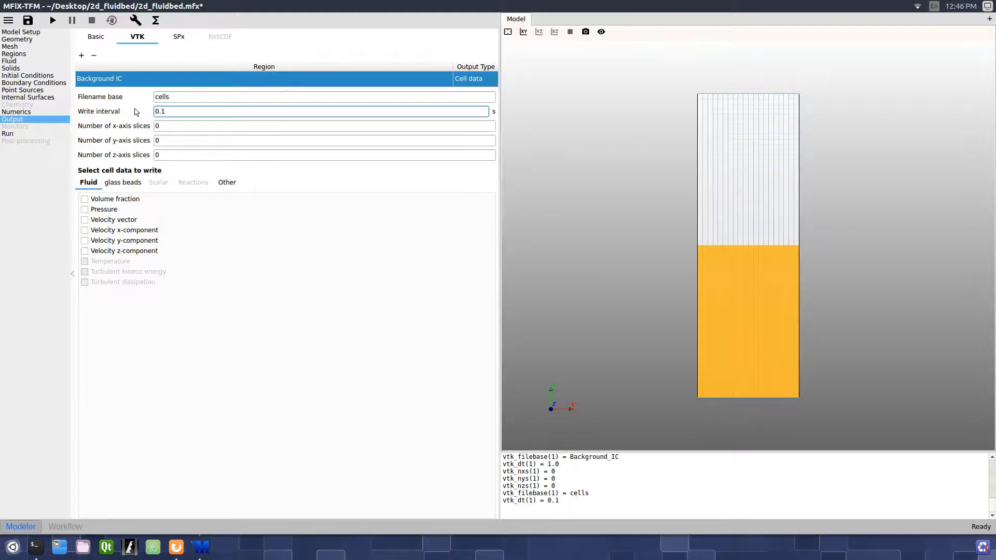
pyautogui.click(113, 198)
pyautogui.click(110, 209)
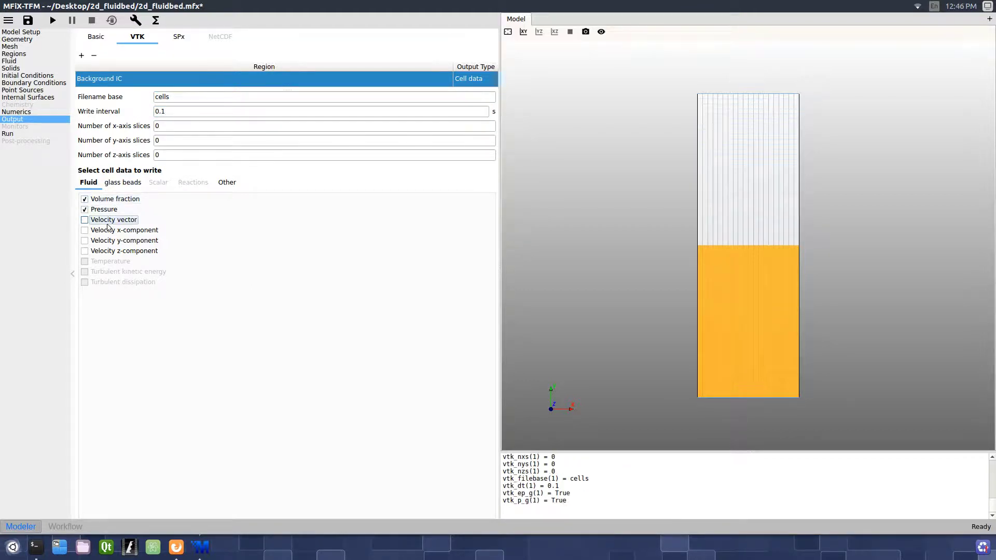
pyautogui.click(107, 220)
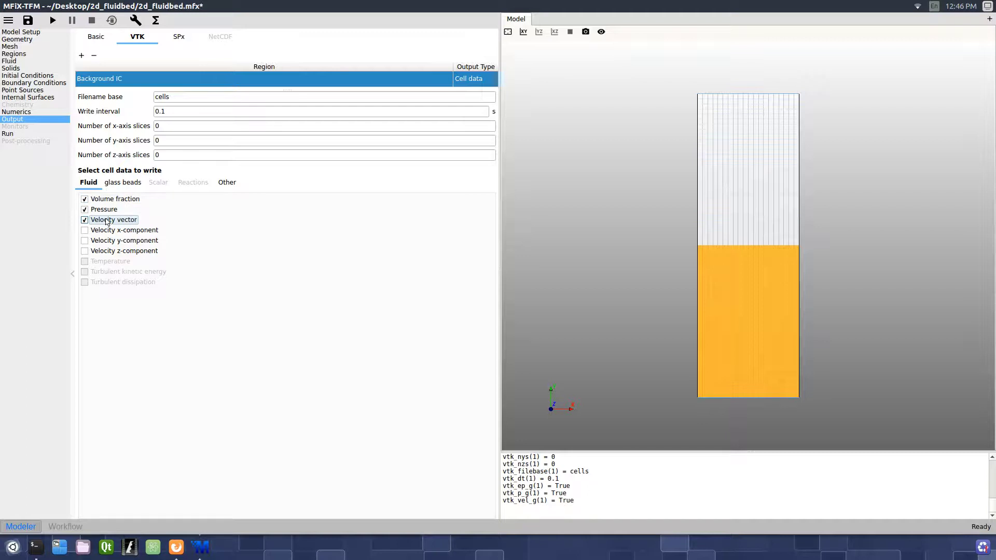
# On the Run pane, enter time step 1.0e-03 s and maximum 1.0e-02 s, save, and open the Run Solver dialog.
pyautogui.click(24, 136)
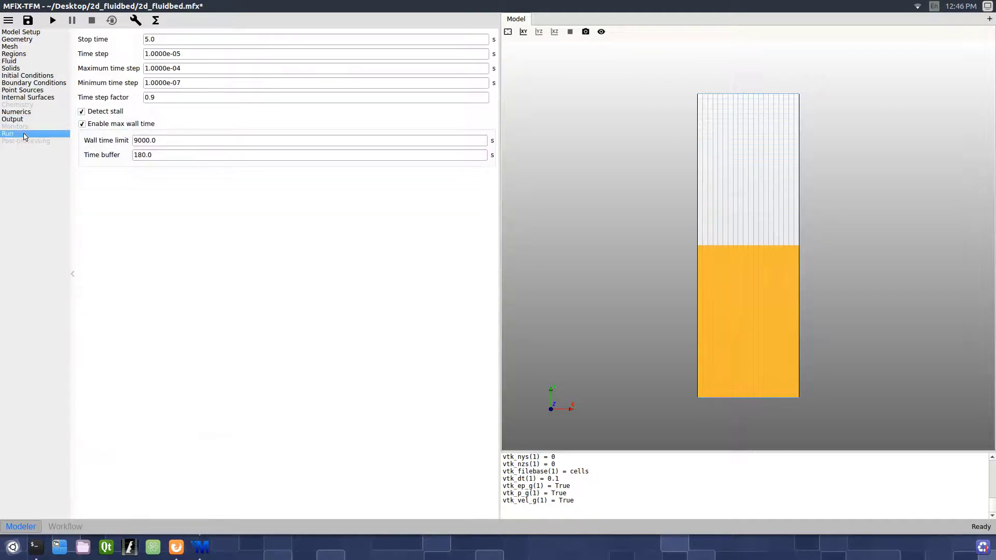
pyautogui.click(192, 53)
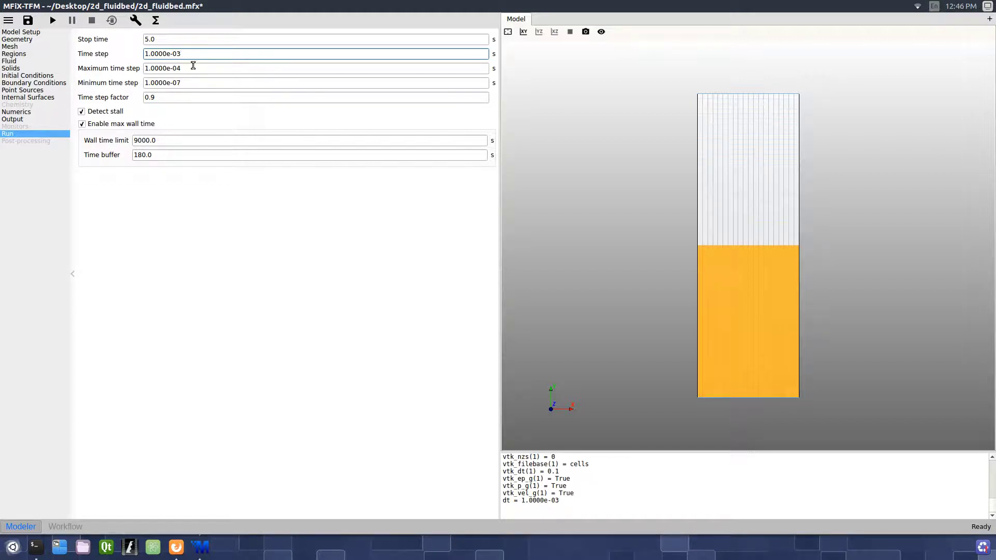
pyautogui.click(193, 68)
pyautogui.write('2')
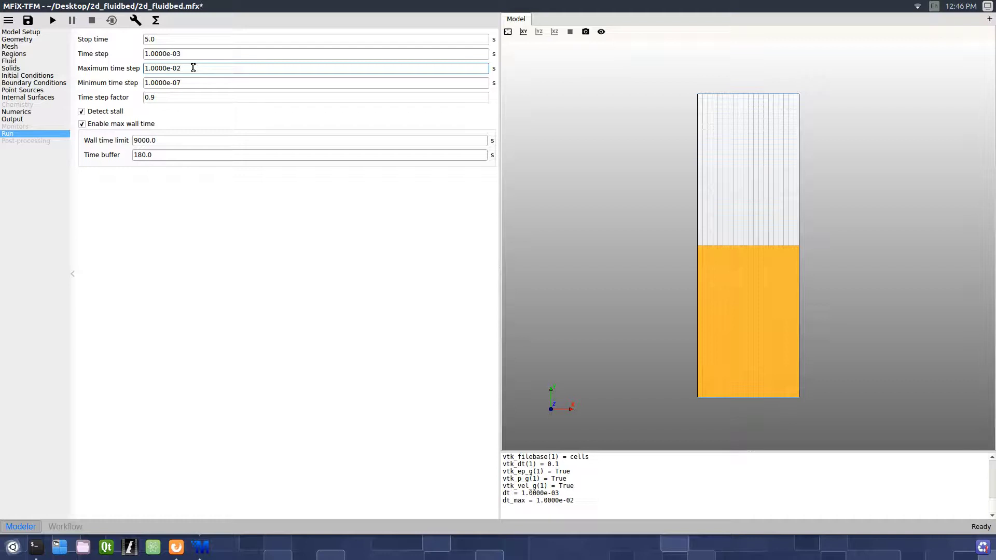
pyautogui.click(28, 20)
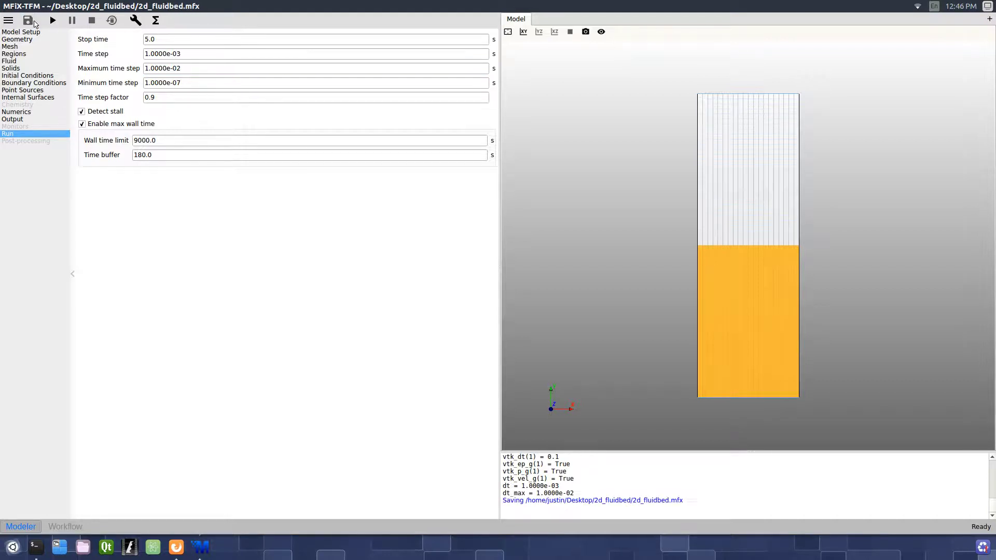
pyautogui.click(53, 21)
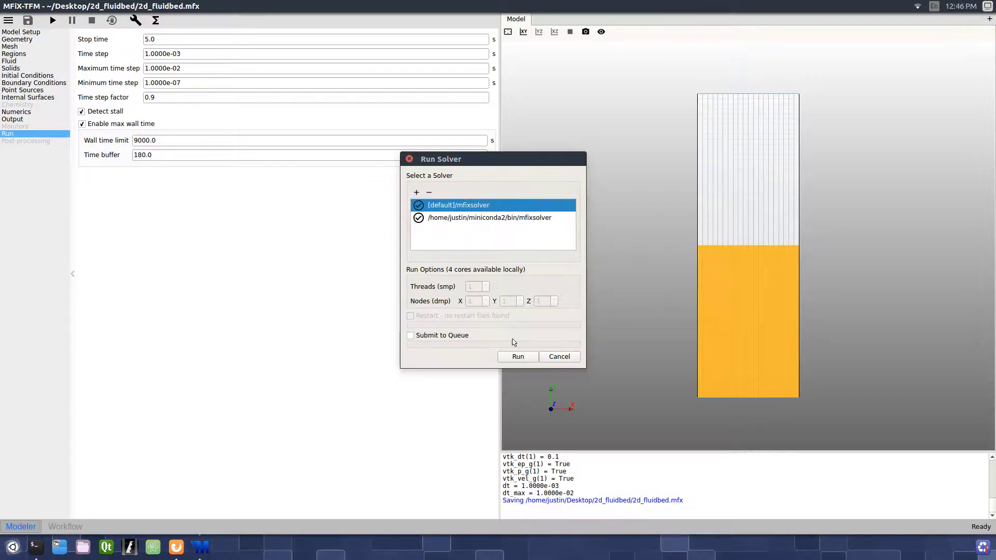
# Run the solver with default settings and add a live DT vs Simulation Time plot in a new tab.
pyautogui.click(519, 358)
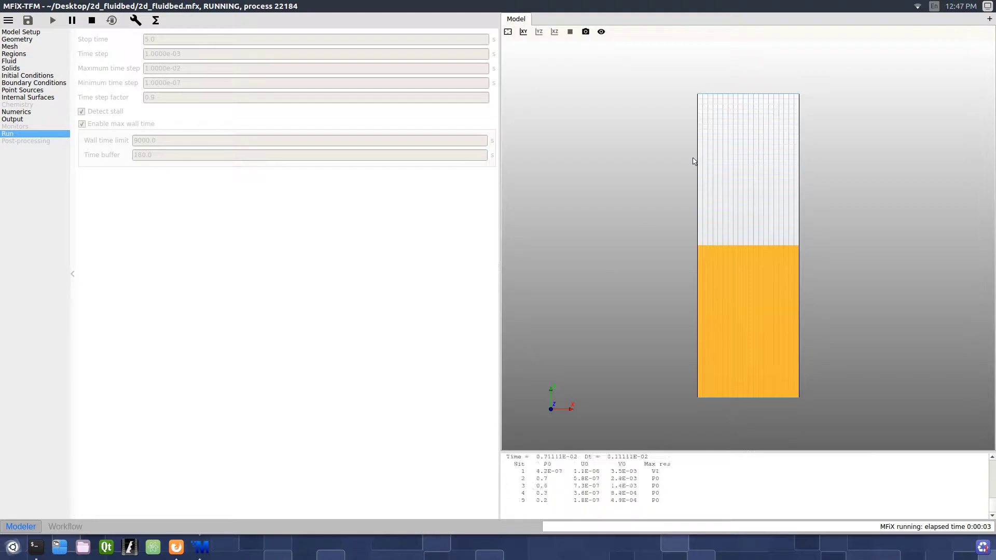
pyautogui.click(989, 19)
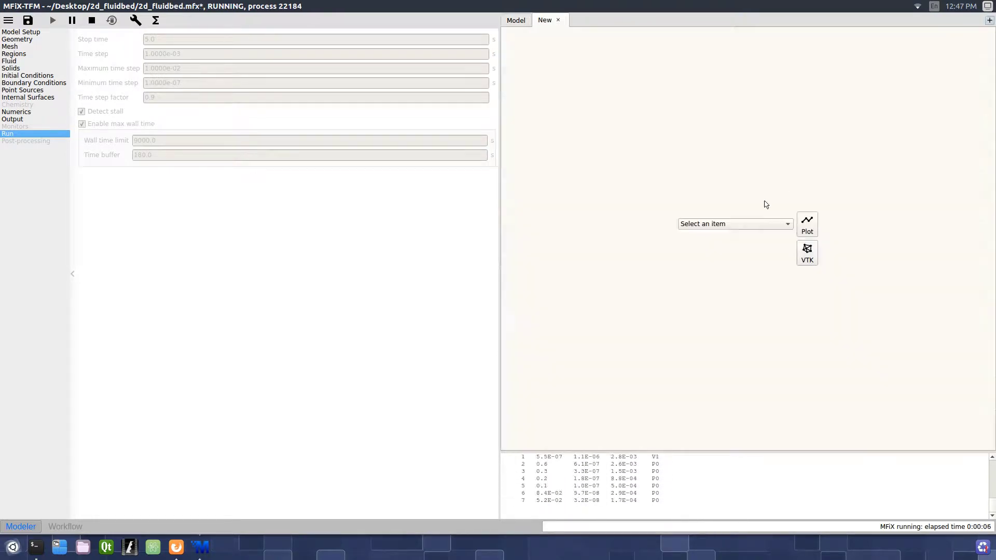
pyautogui.click(747, 225)
pyautogui.click(748, 236)
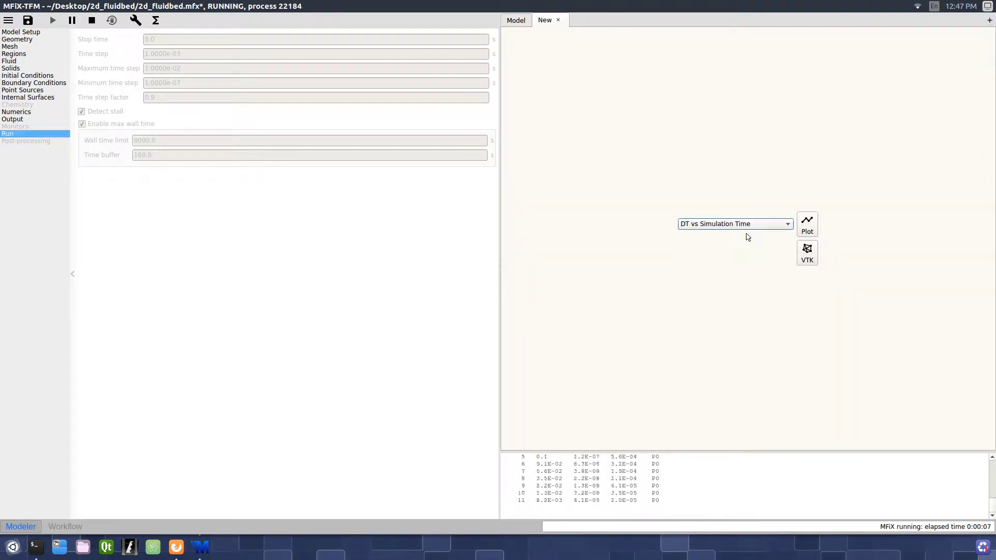
pyautogui.click(808, 230)
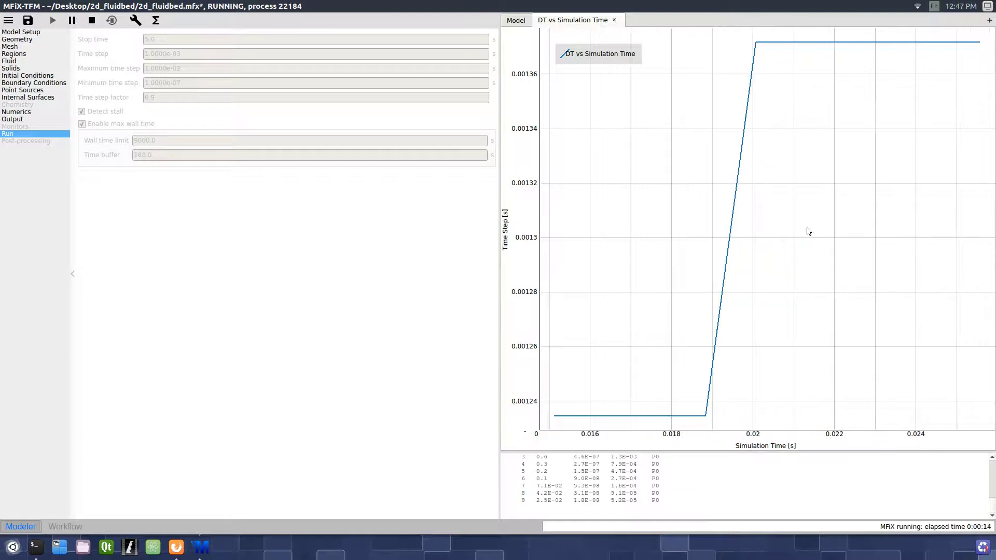
pyautogui.click(989, 20)
# Plot NIT vs Simulation time in the new monitoring tab.
pyautogui.click(752, 225)
pyautogui.click(747, 257)
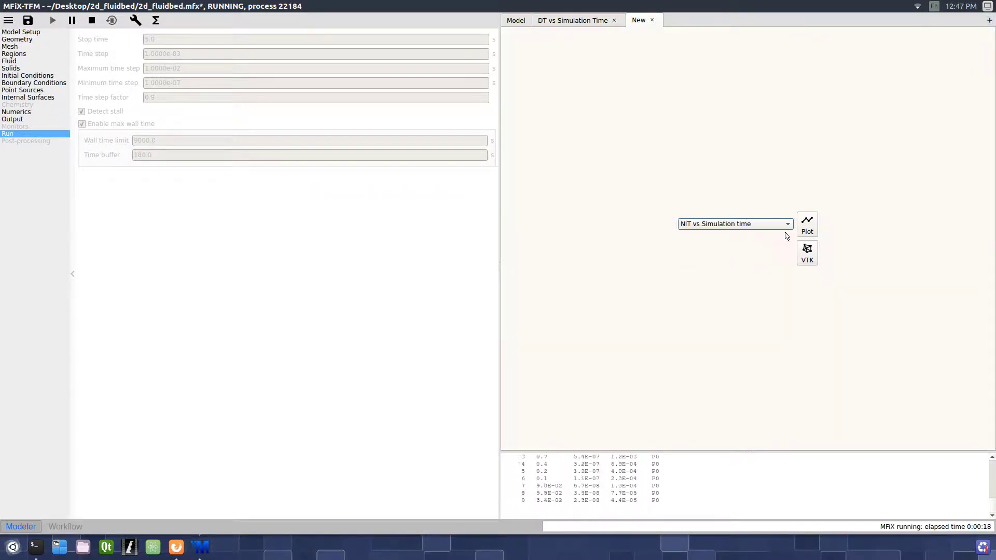
pyautogui.click(807, 224)
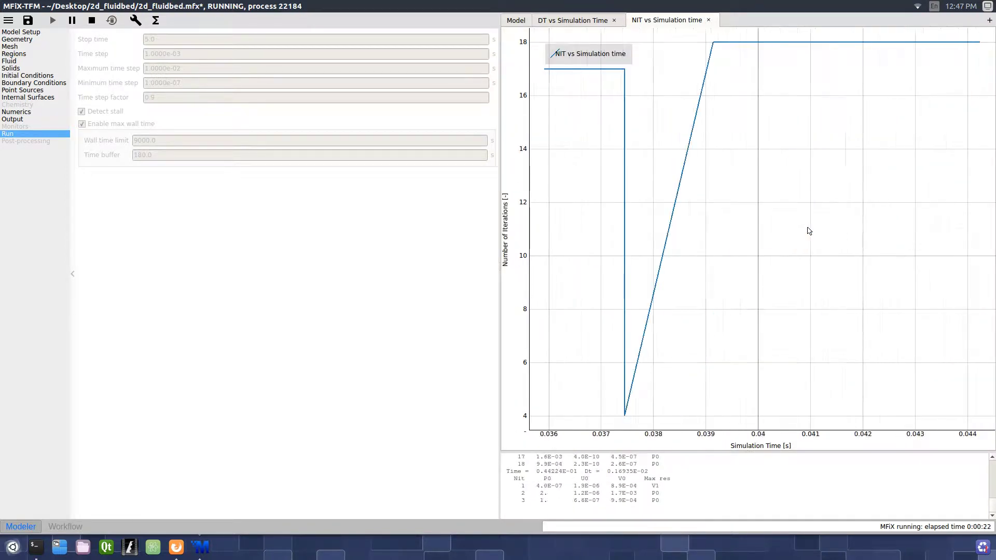
# Add another tab plotting Elapsed time vs Simulation time.
pyautogui.click(989, 21)
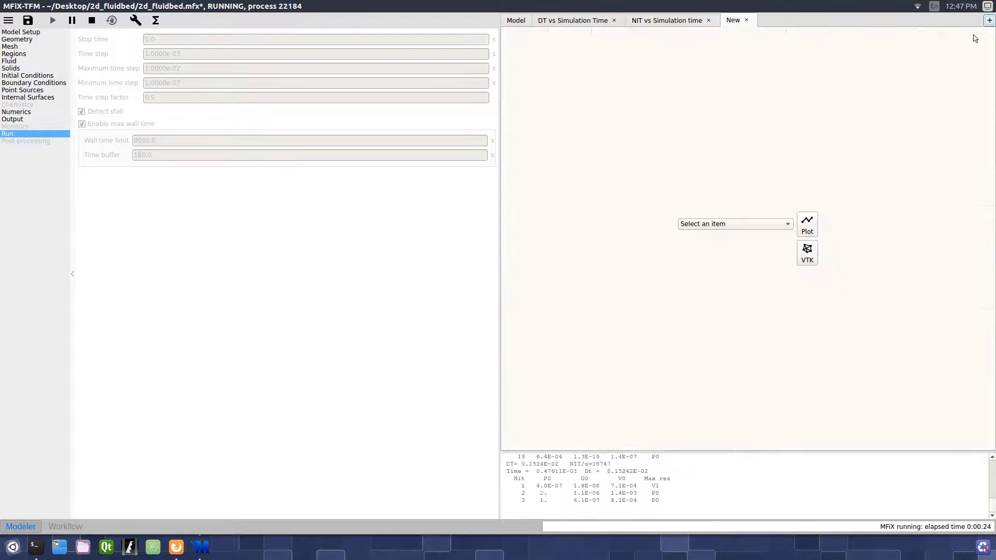
pyautogui.click(755, 227)
pyautogui.click(741, 258)
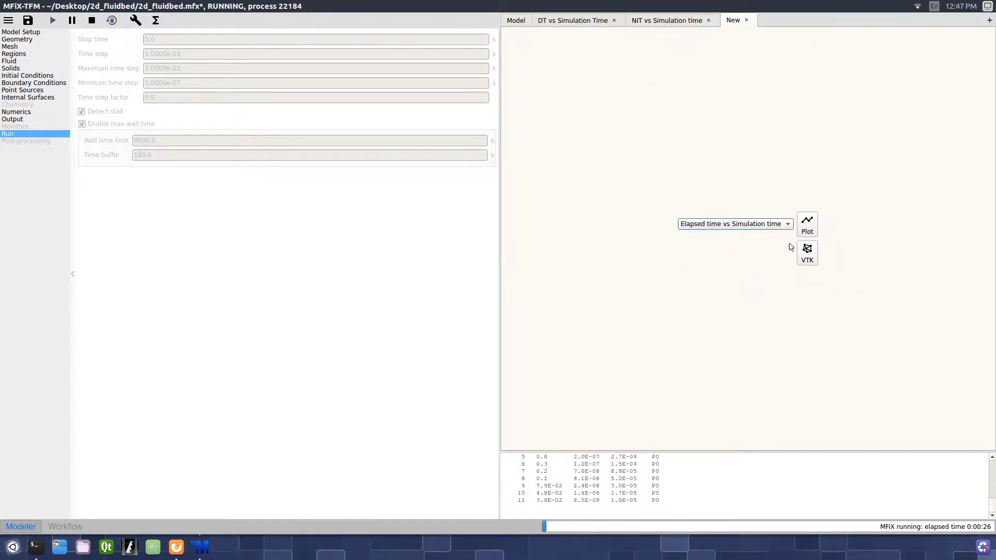
pyautogui.click(809, 232)
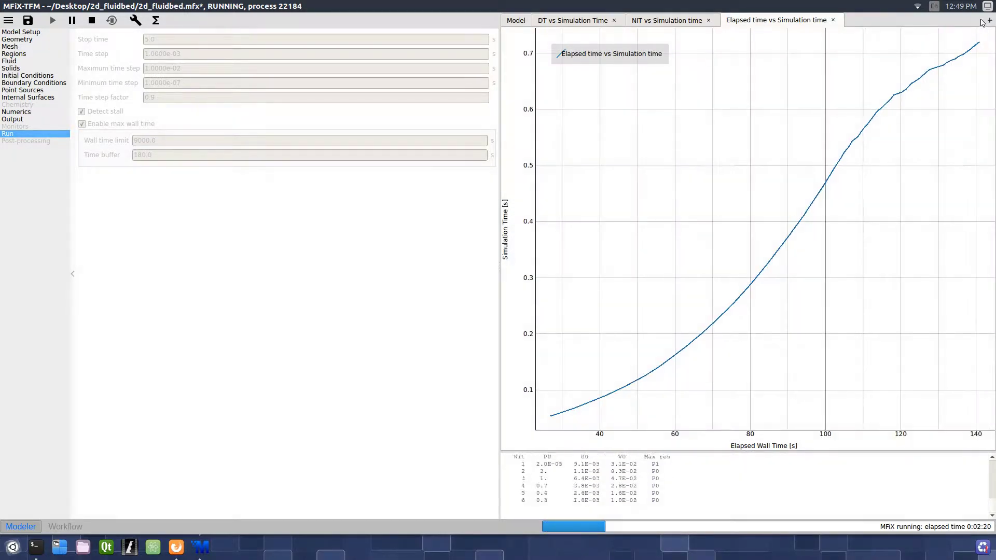
# Open a VTK void-fraction view, play it, and step through frames to frame 4.
pyautogui.click(989, 21)
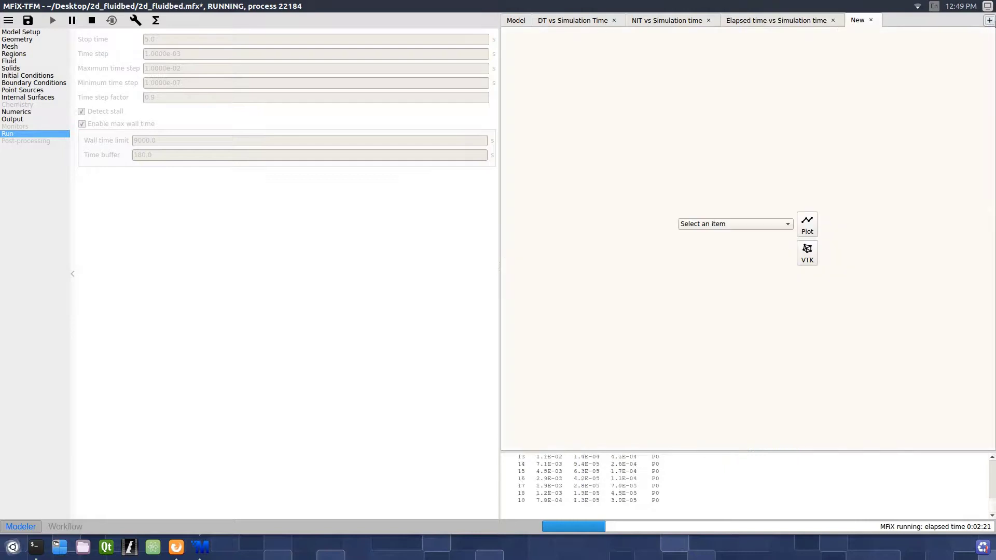
pyautogui.click(807, 253)
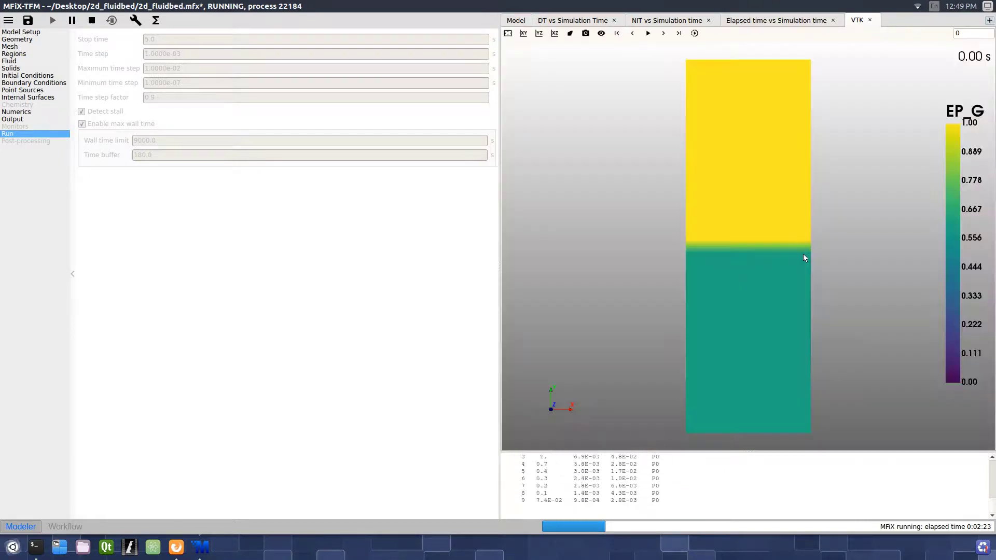
pyautogui.click(648, 33)
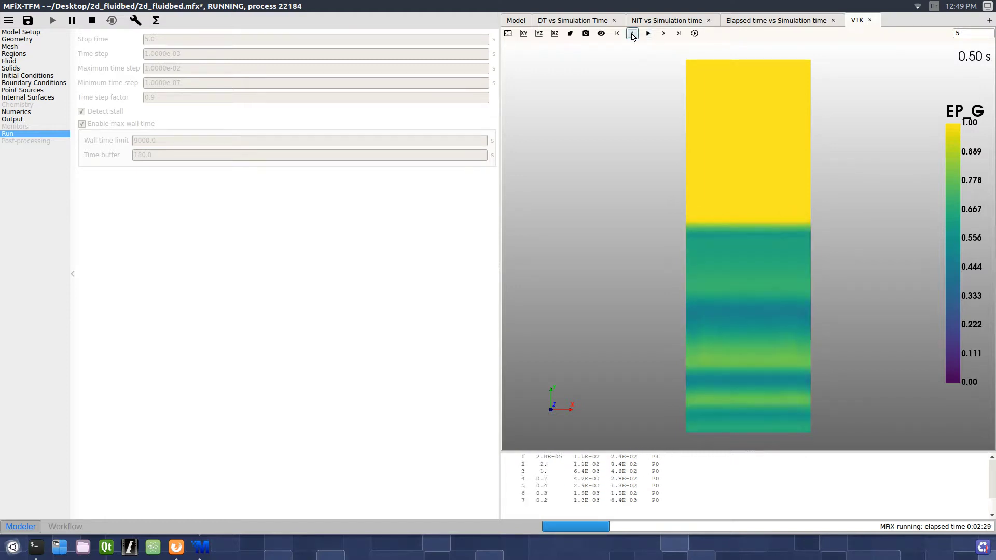
pyautogui.click(664, 34)
pyautogui.click(664, 34)
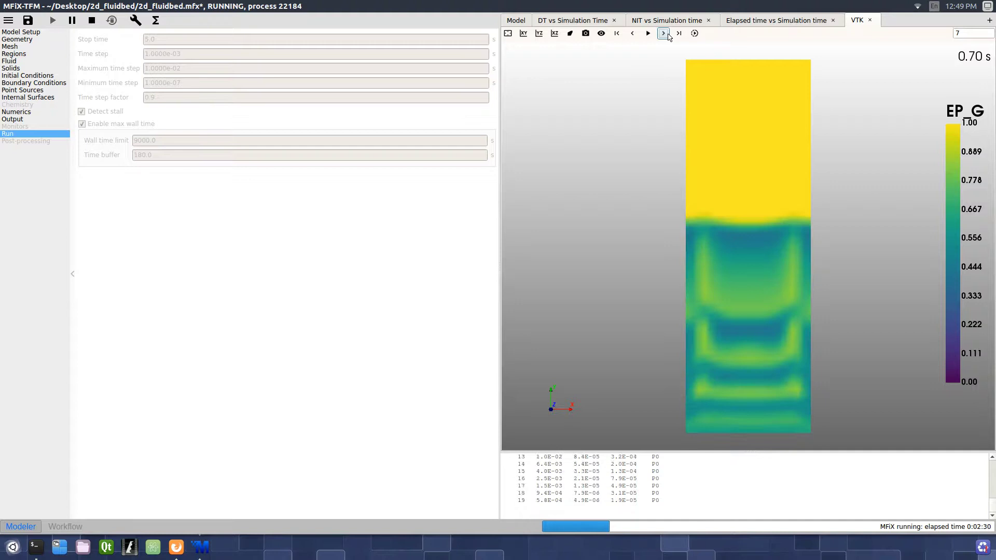
pyautogui.doubleClick(969, 33)
pyautogui.write('4')
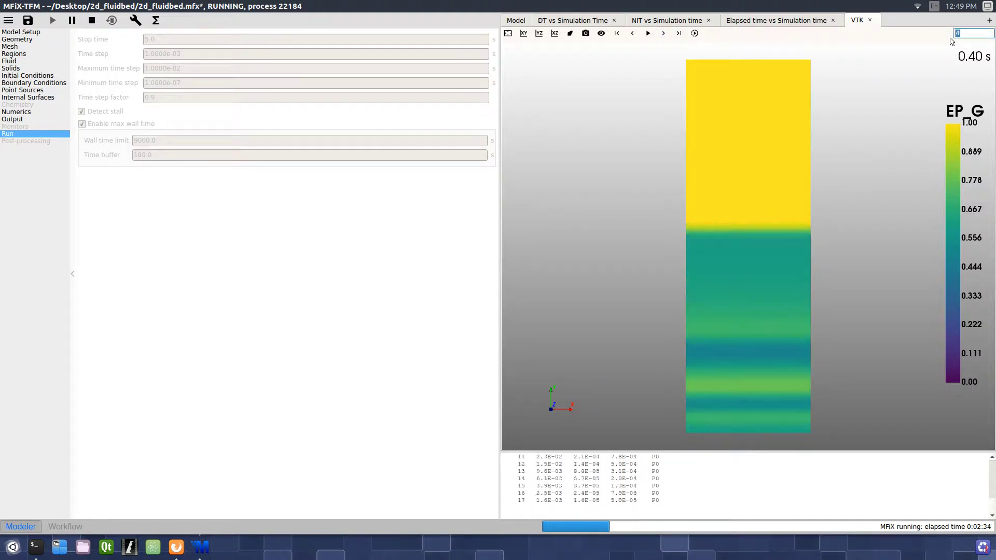
# Lower the VTK playback speed and replay the animation from the first frame.
pyautogui.click(694, 33)
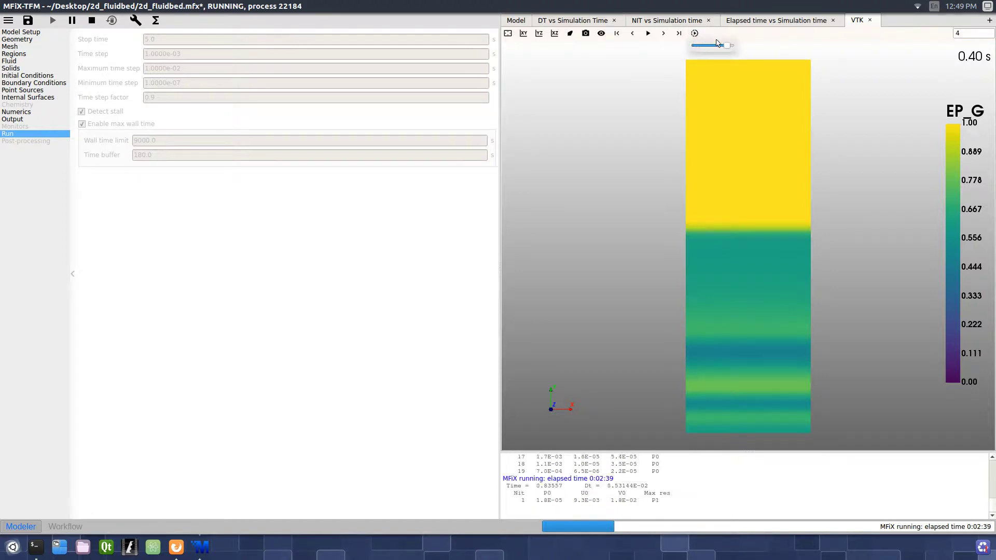
pyautogui.moveTo(730, 48); pyautogui.dragTo(709, 49)
pyautogui.click(655, 60)
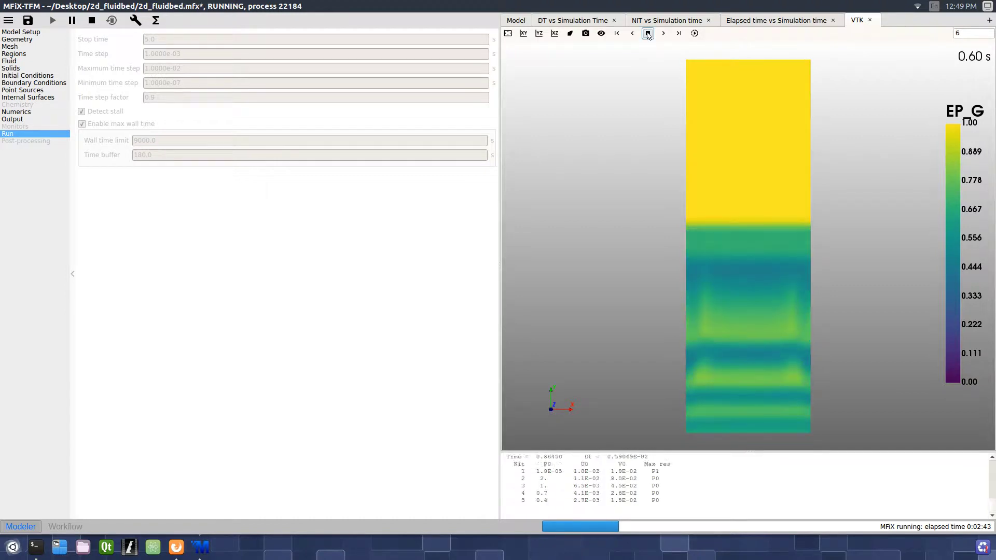
pyautogui.click(695, 34)
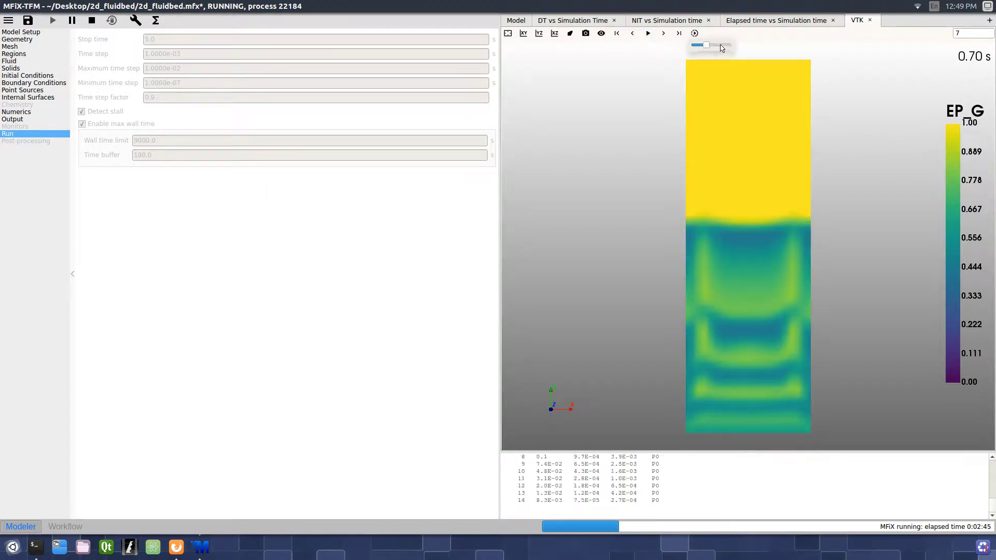
pyautogui.click(679, 60)
pyautogui.click(617, 34)
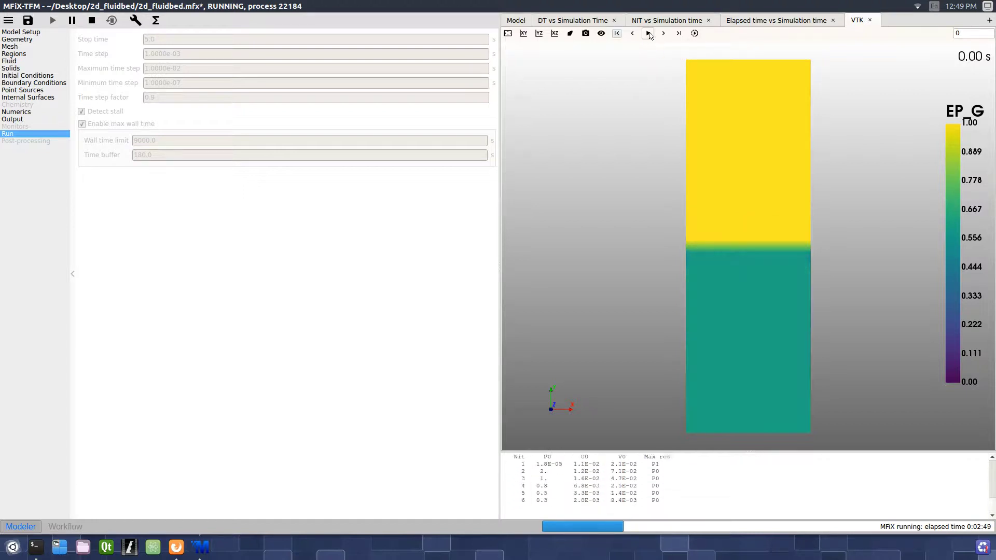
pyautogui.click(649, 33)
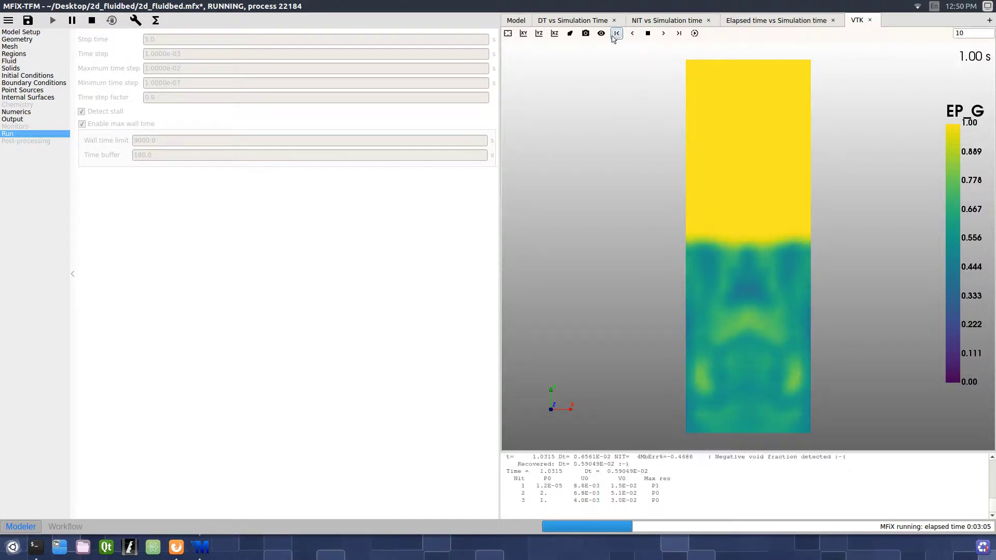
# Preview node colouring by Gas_Velocity, then P_G, then switch back to EP_G.
pyautogui.click(602, 33)
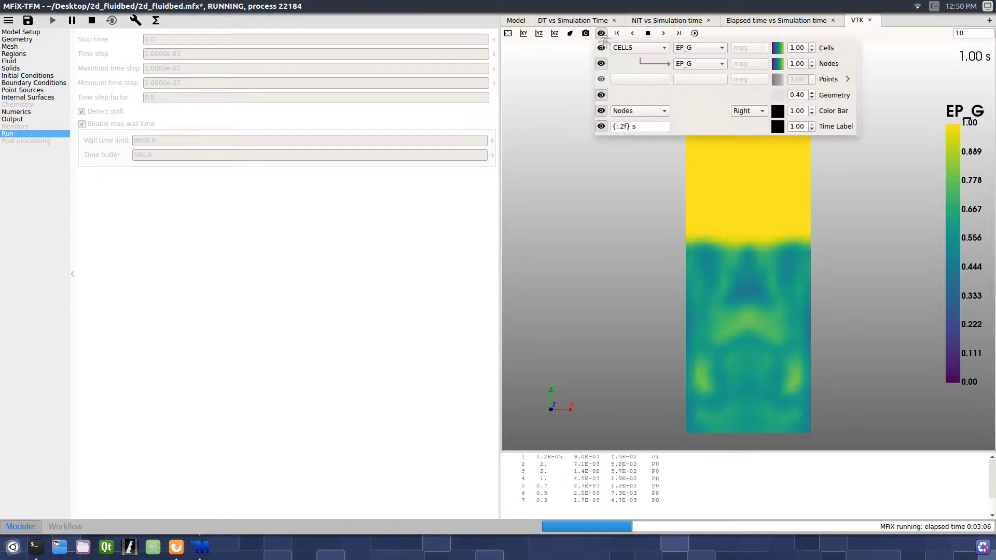
pyautogui.click(706, 63)
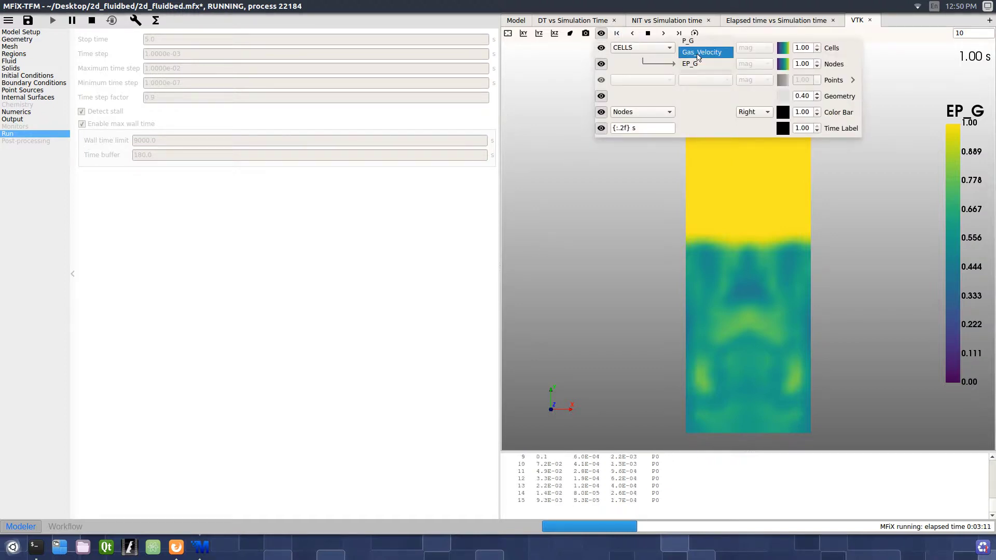
pyautogui.click(698, 52)
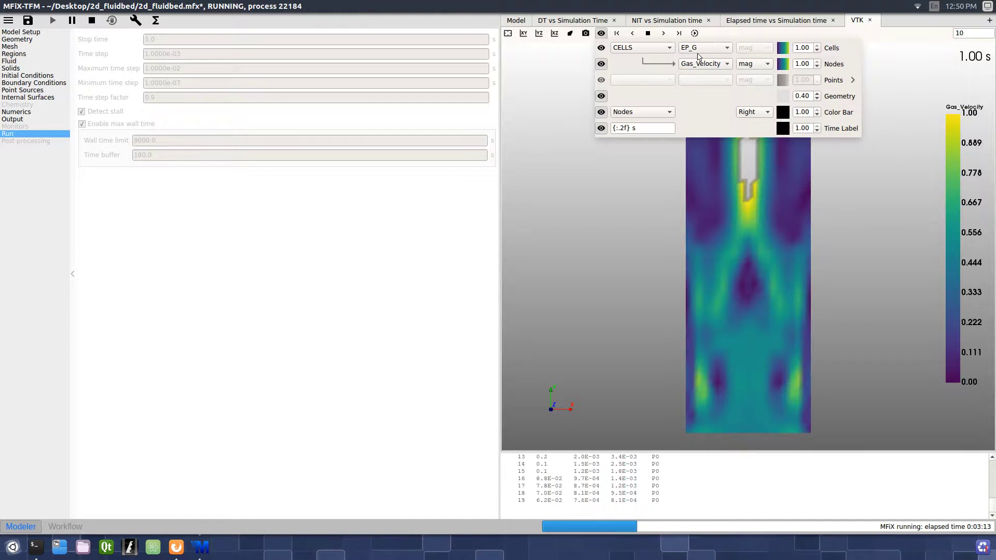
pyautogui.click(698, 62)
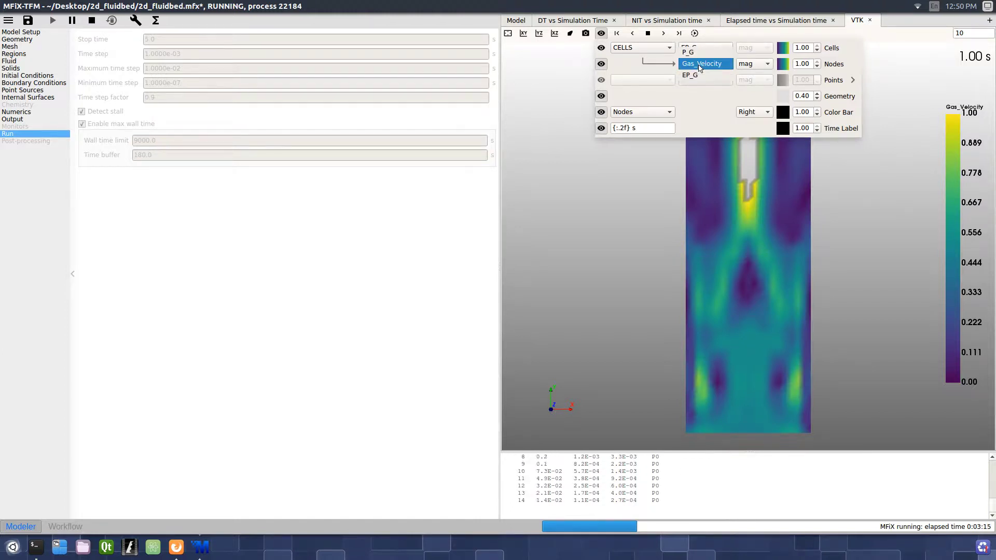
pyautogui.click(700, 52)
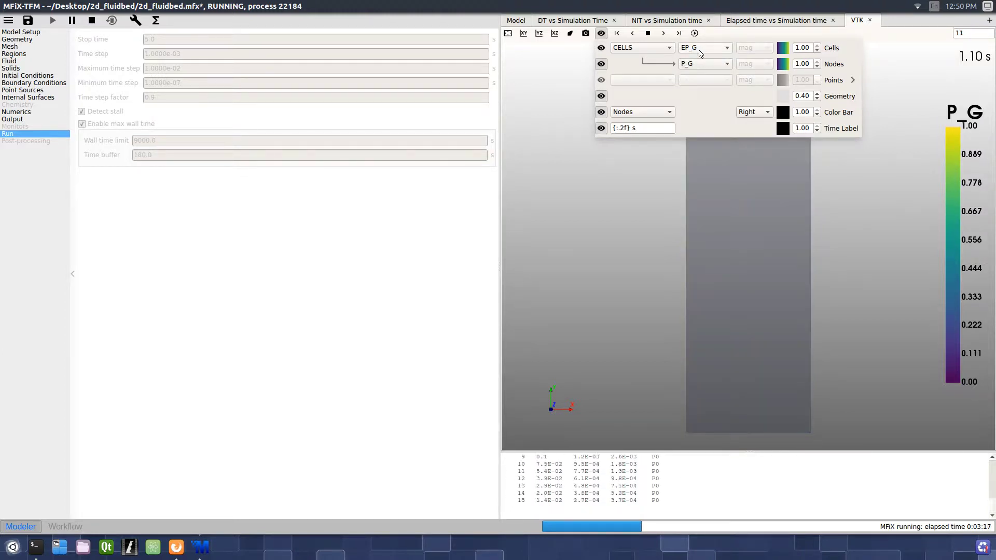
pyautogui.click(700, 65)
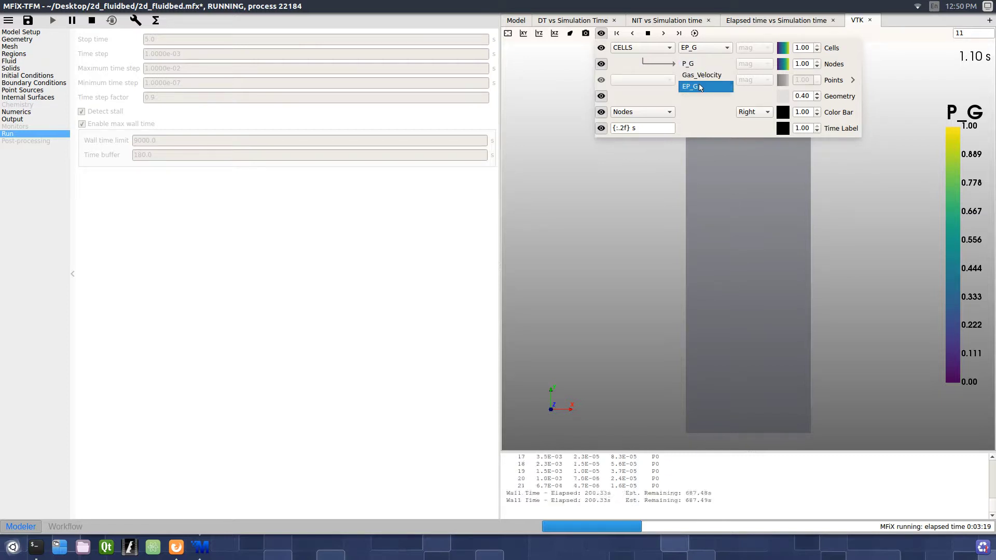
pyautogui.click(700, 87)
# Apply an inverted coolwarm colour map to EP_G and restart the animation from the first frame.
pyautogui.click(784, 67)
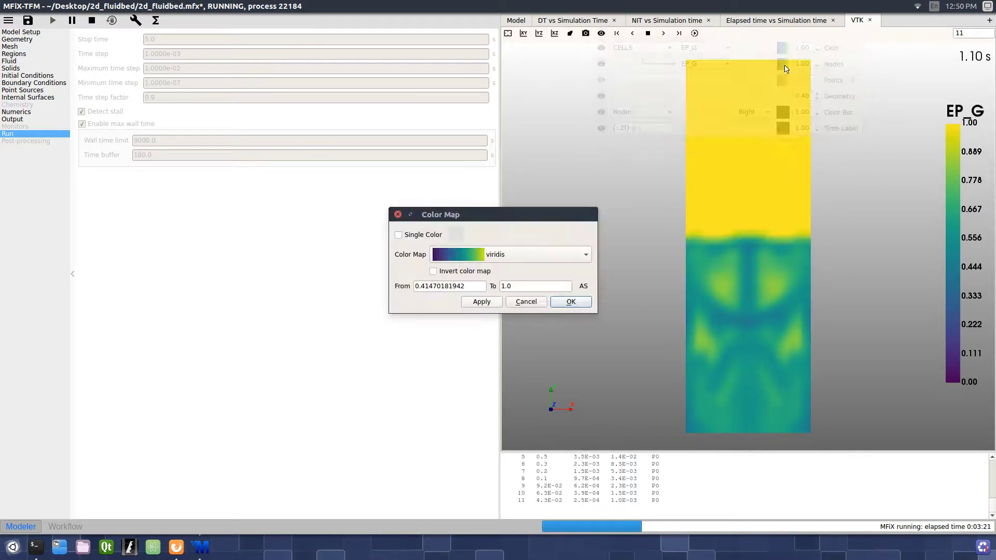
pyautogui.click(500, 256)
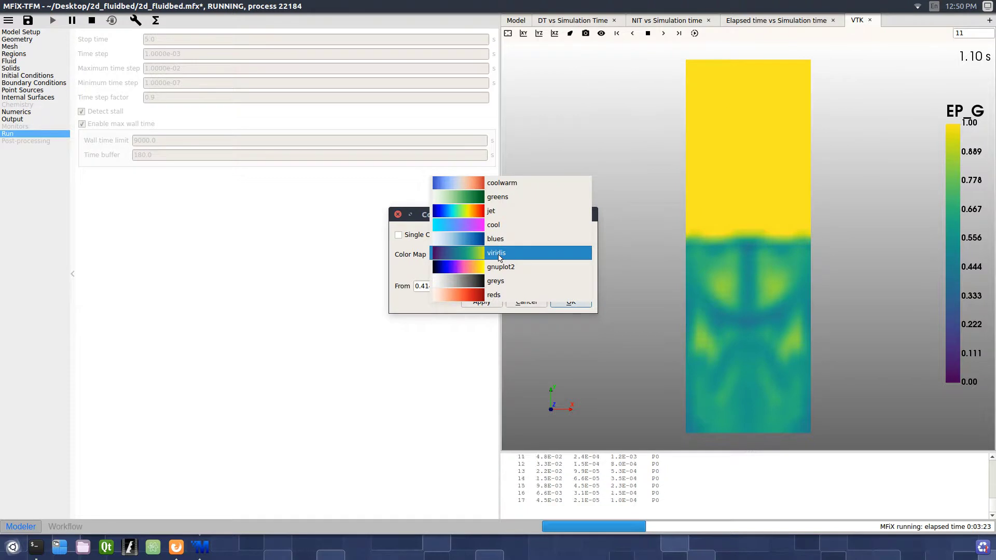
pyautogui.click(509, 184)
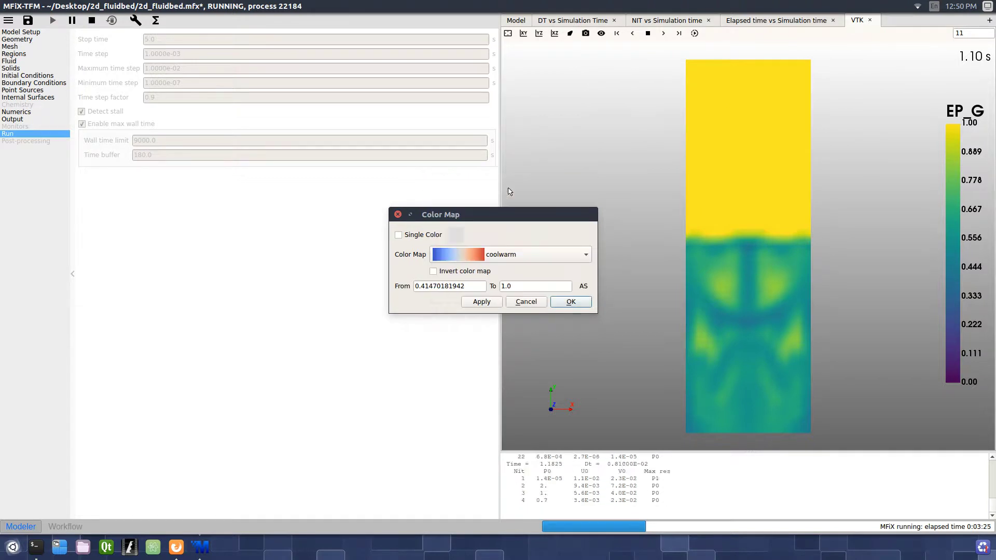
pyautogui.click(482, 302)
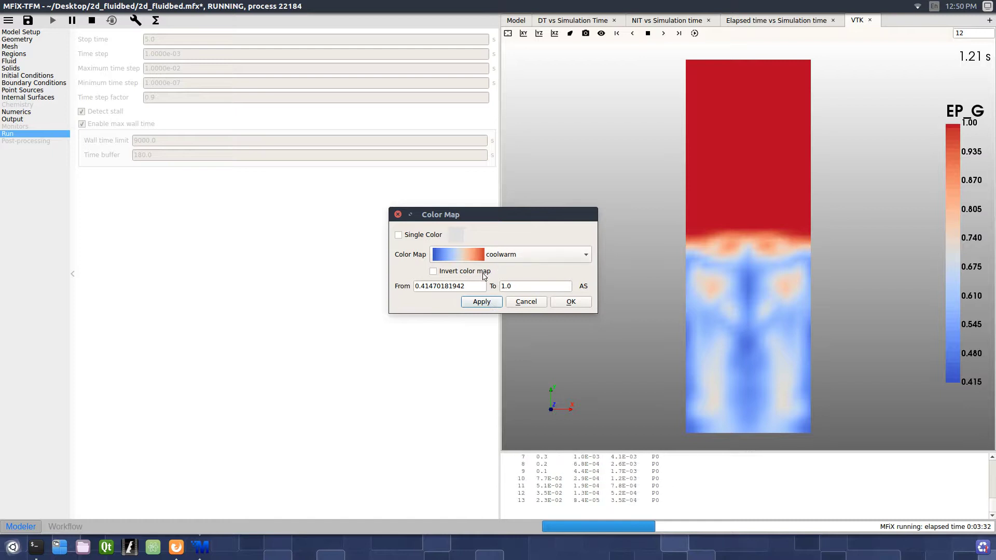
pyautogui.click(484, 272)
pyautogui.click(487, 305)
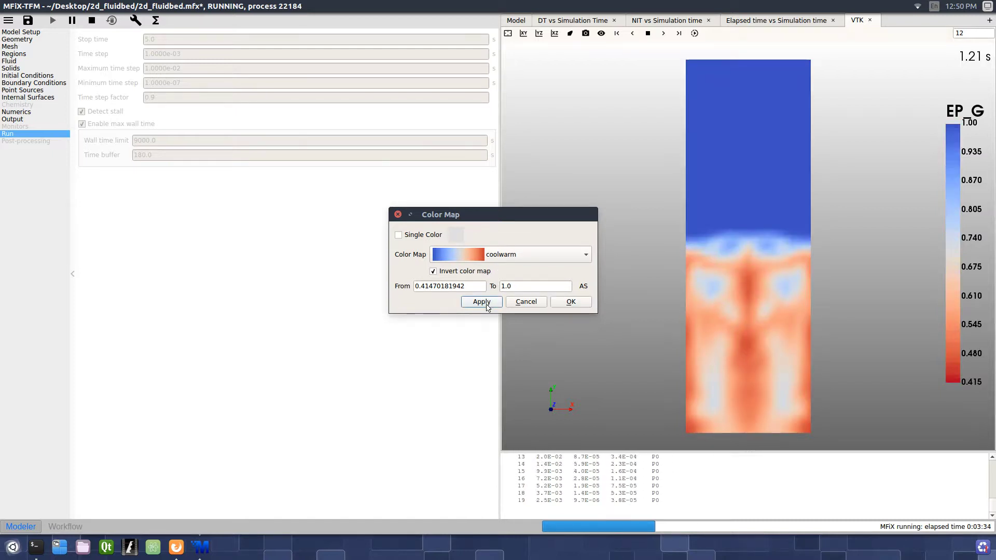
pyautogui.click(527, 302)
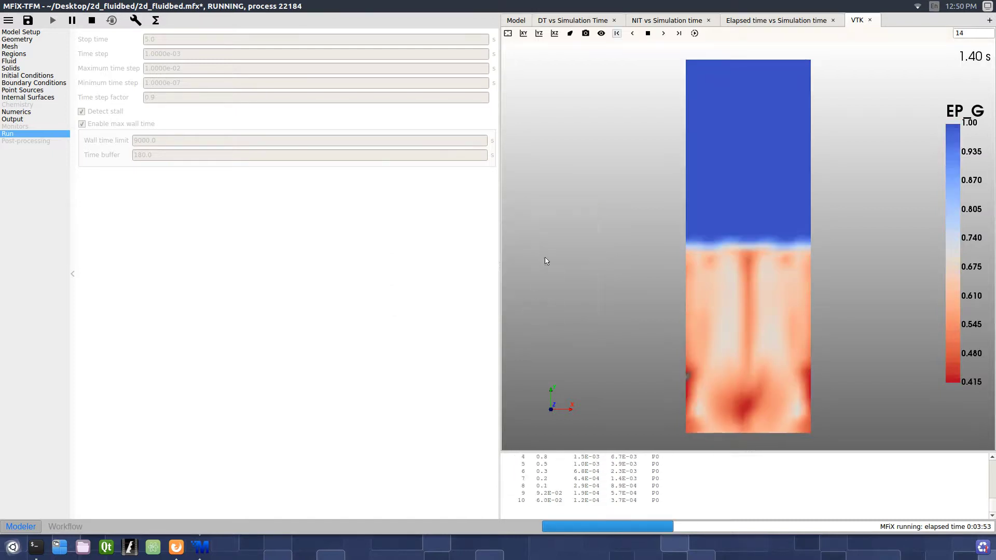
pyautogui.click(617, 34)
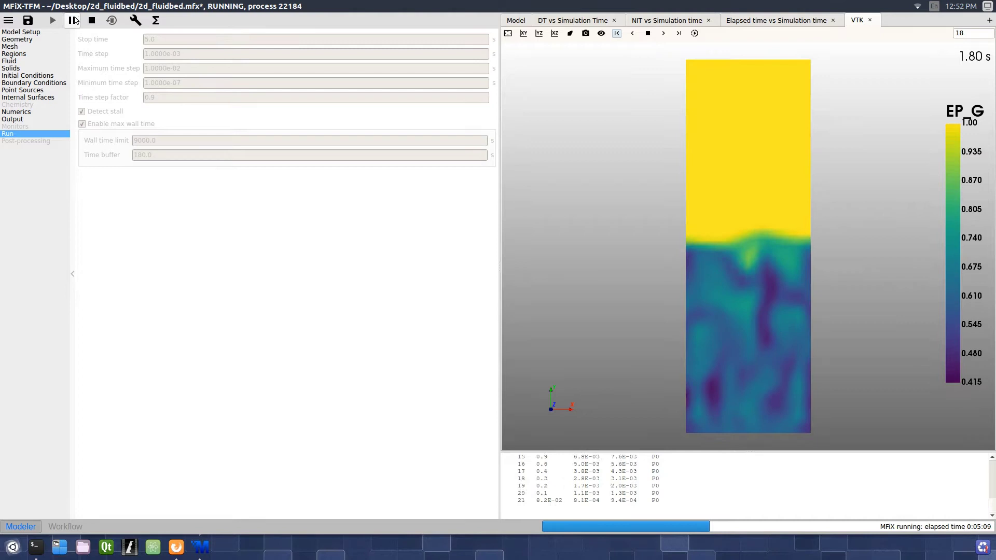
# Pause the solver and change the inlet boundary's Y-axial gas velocity from 0.25 to 1.0 m/s.
pyautogui.click(73, 20)
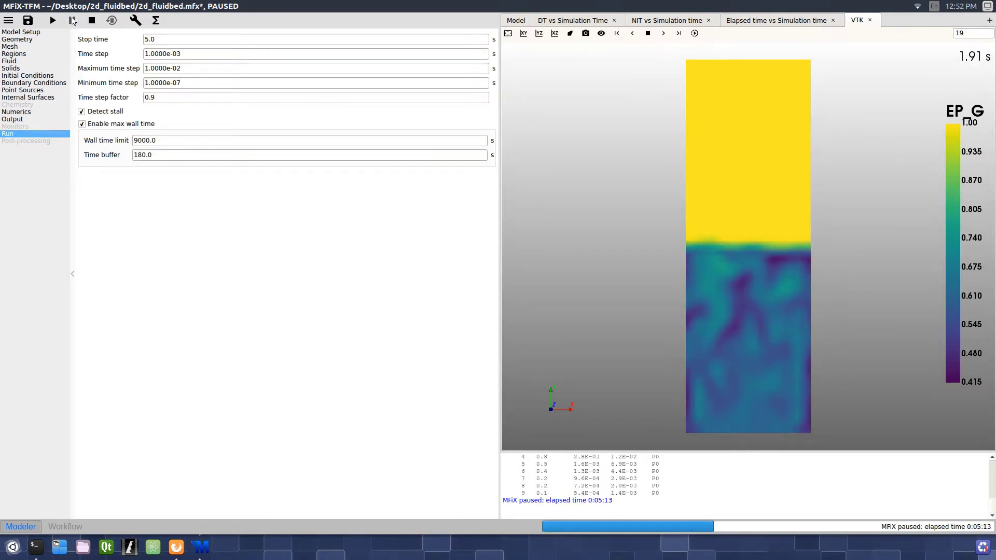
pyautogui.click(26, 77)
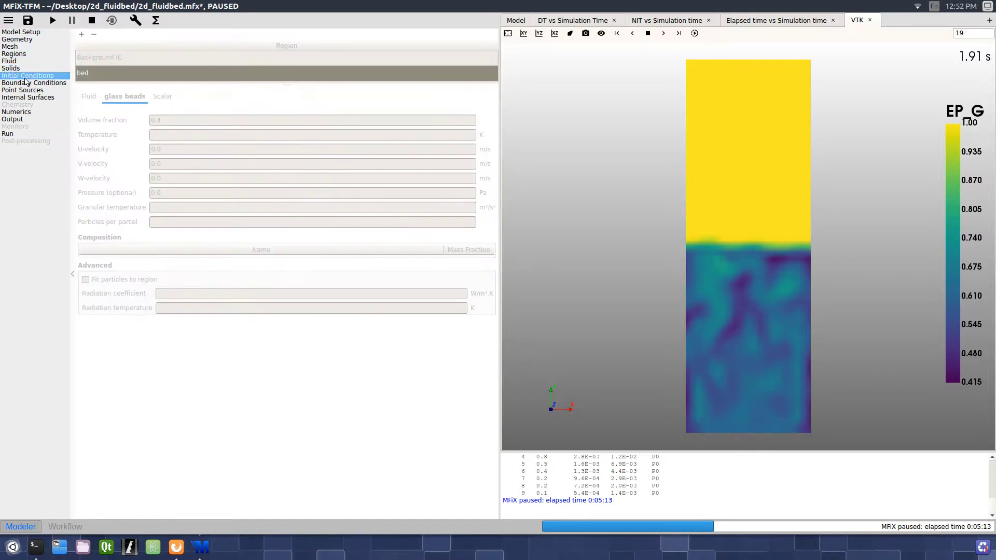
pyautogui.click(26, 83)
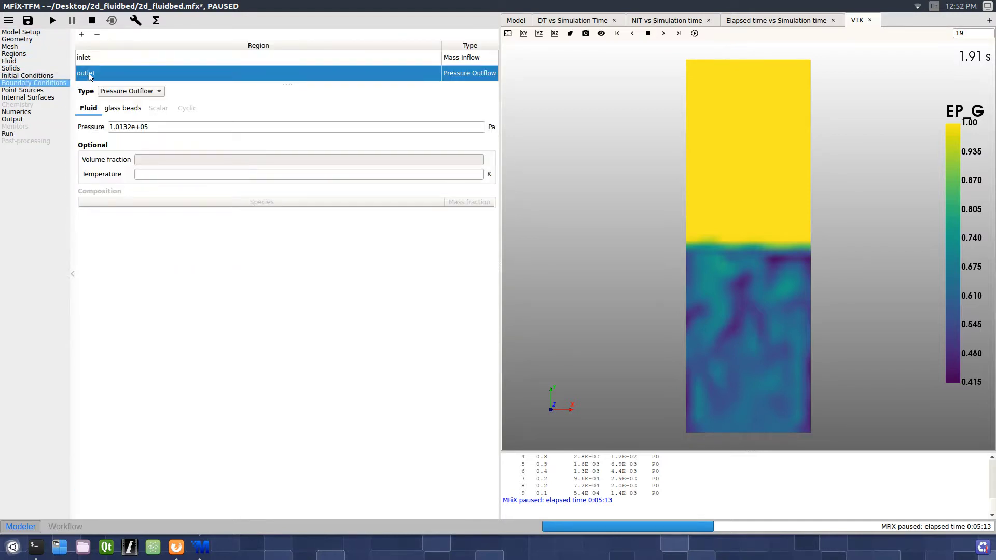
pyautogui.click(103, 60)
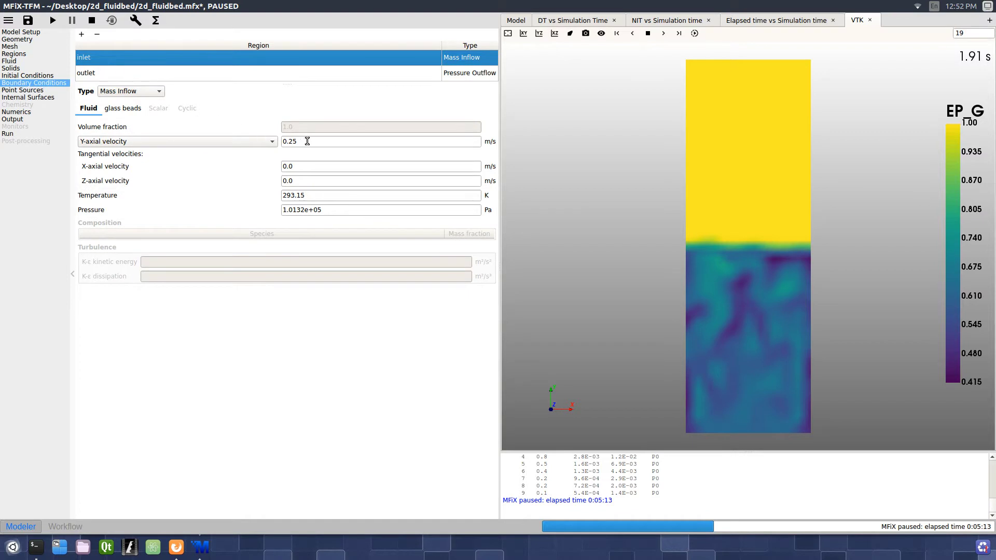
pyautogui.moveTo(308, 141); pyautogui.dragTo(285, 142)
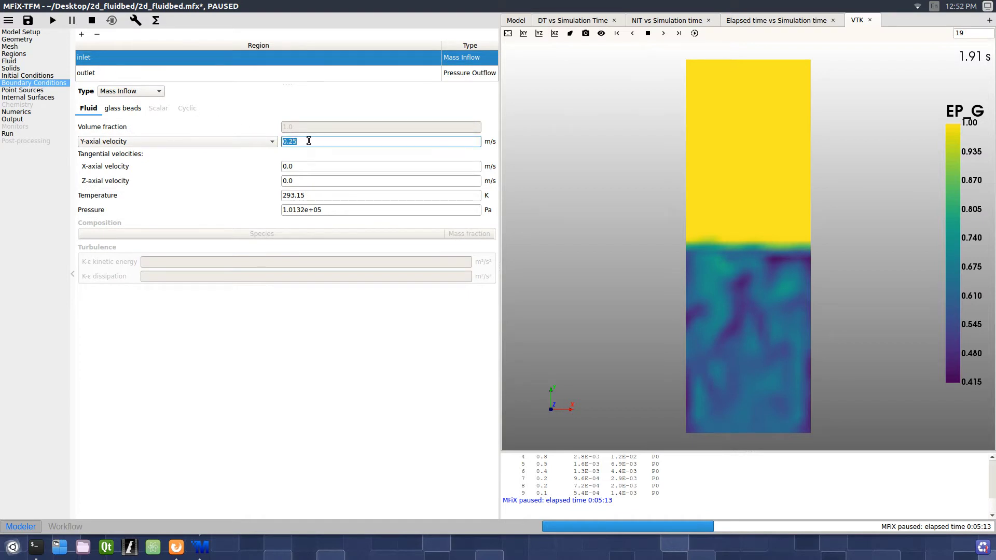
pyautogui.write('1')
pyautogui.press('Return')
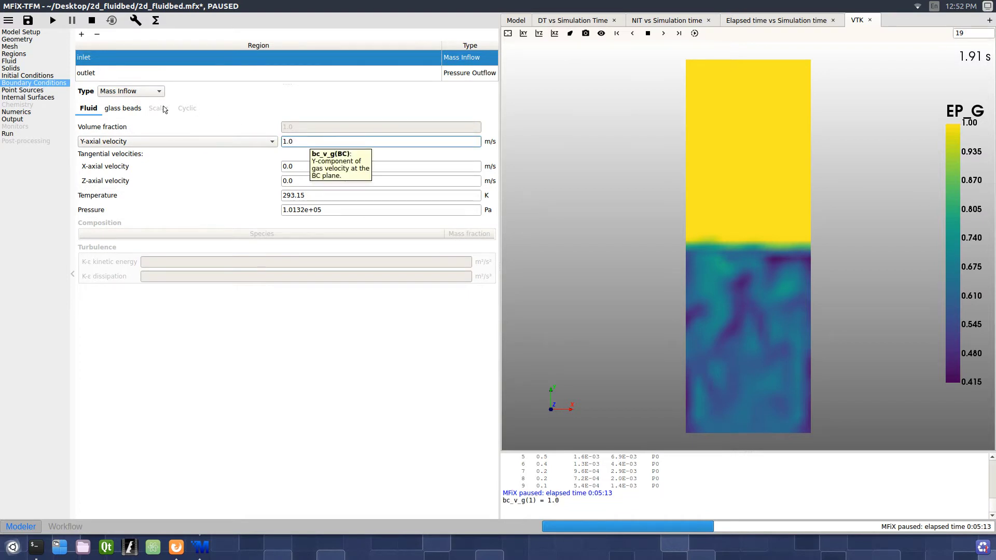
# Accept the save prompt to resume the run at 1.0 m/s, then replay EP_G from frame one.
pyautogui.click(53, 20)
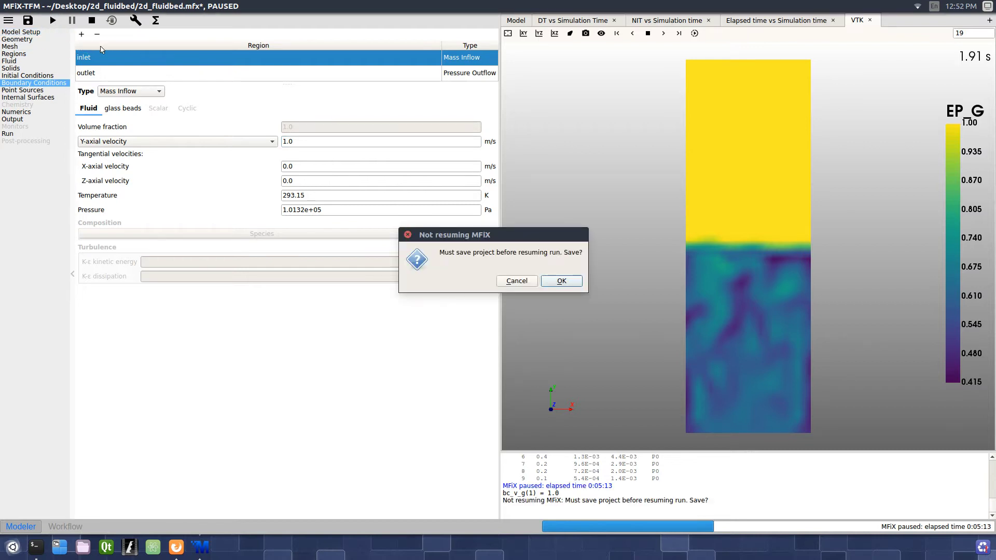
pyautogui.click(561, 284)
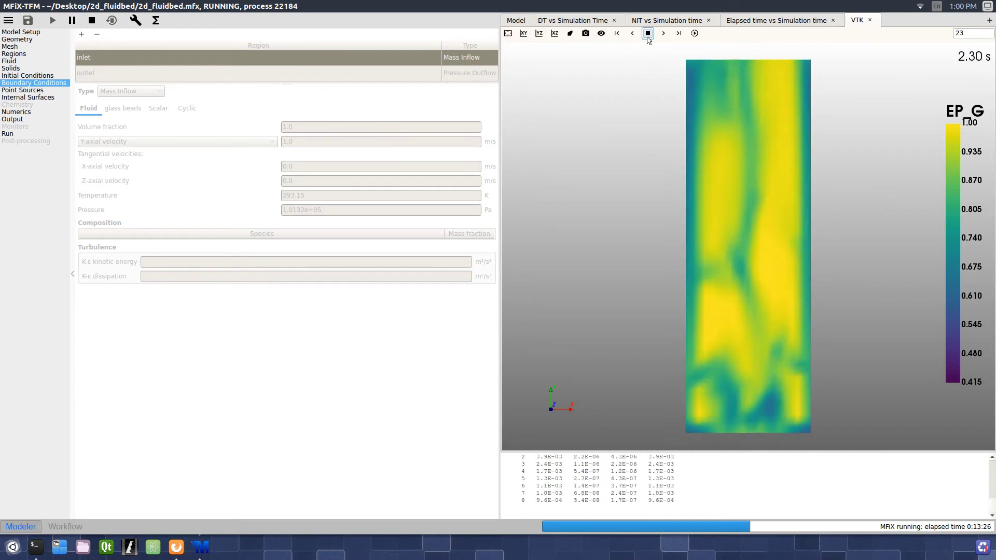
pyautogui.click(619, 34)
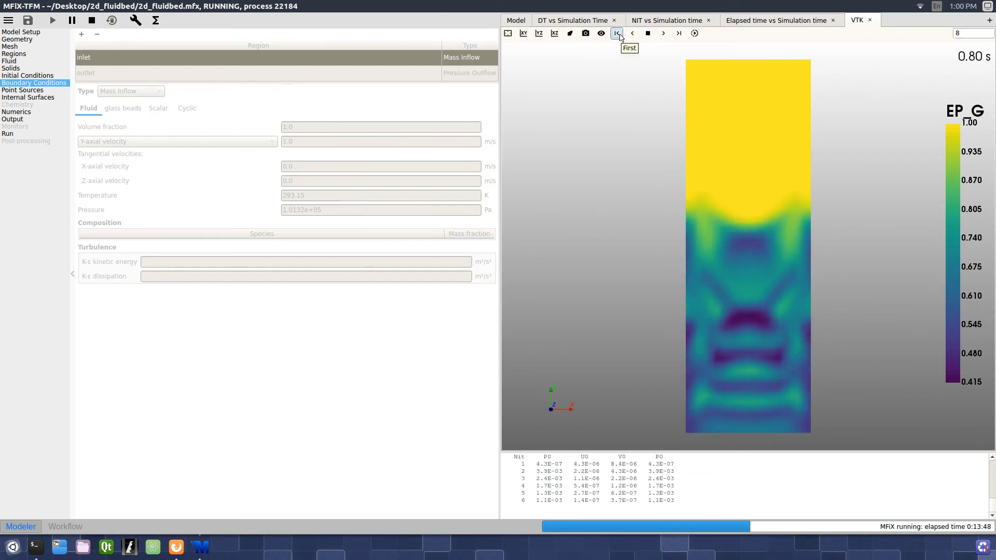